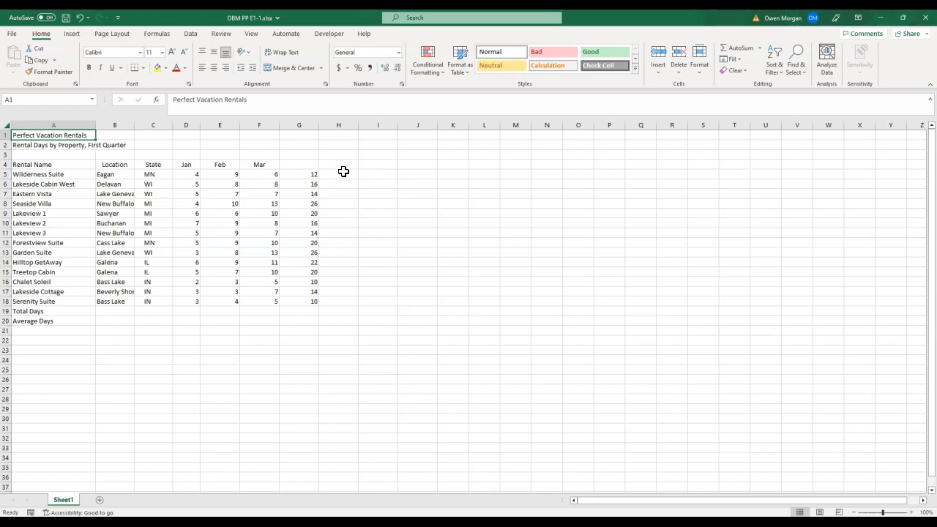
- Sum the Wilderness Suite's monthly rental days in H5 with AutoSum
left_click(340, 175)
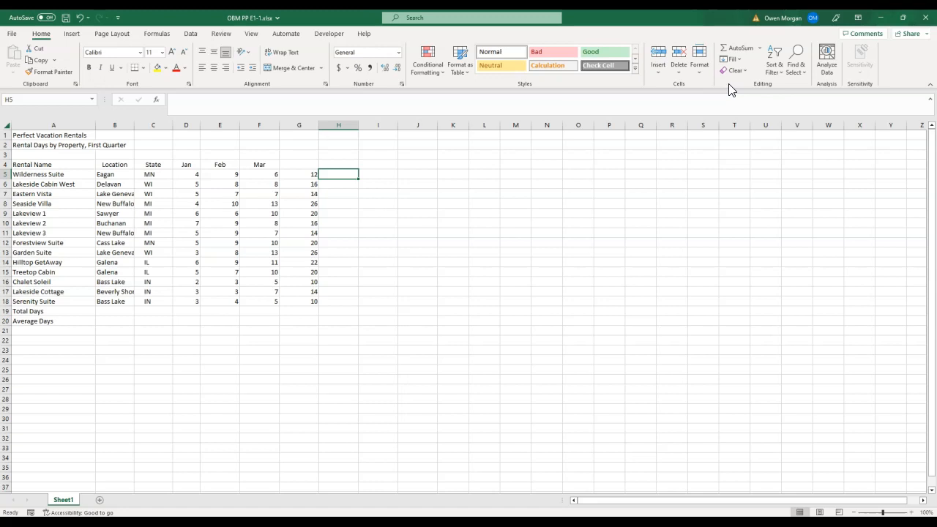
left_click(739, 48)
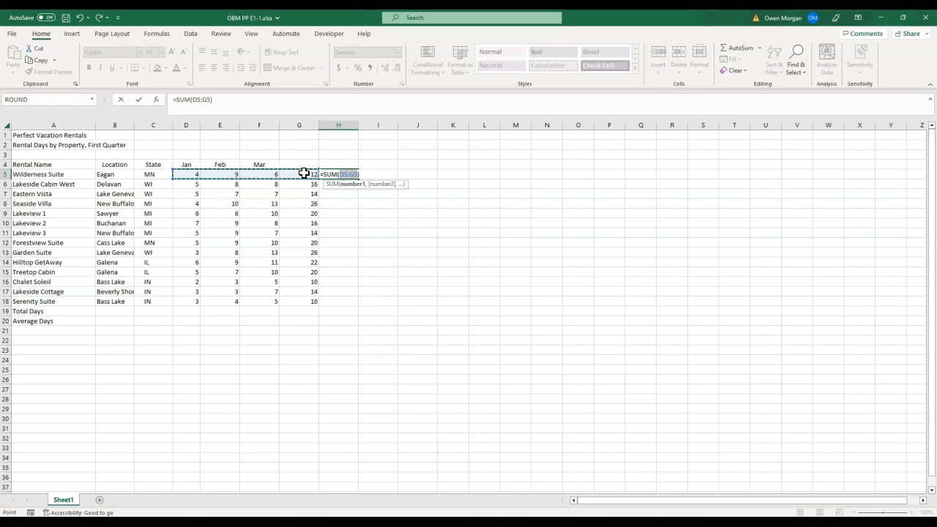
key("Return")
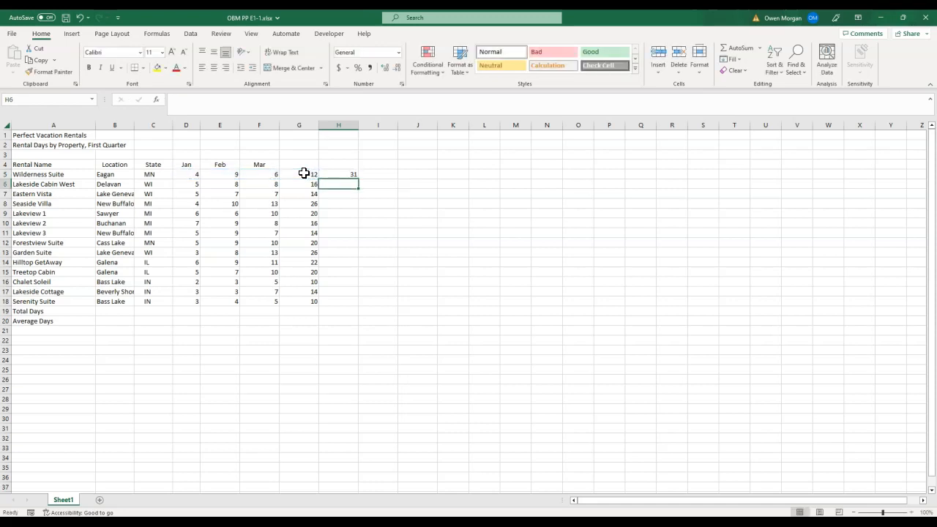
- Enter the column heading Total in H4
left_click(333, 163)
type("Total")
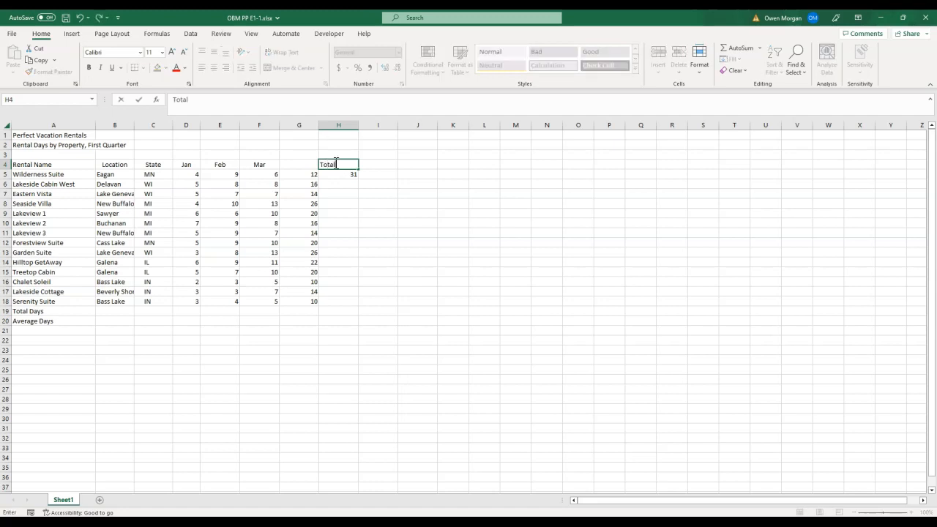
key("Return")
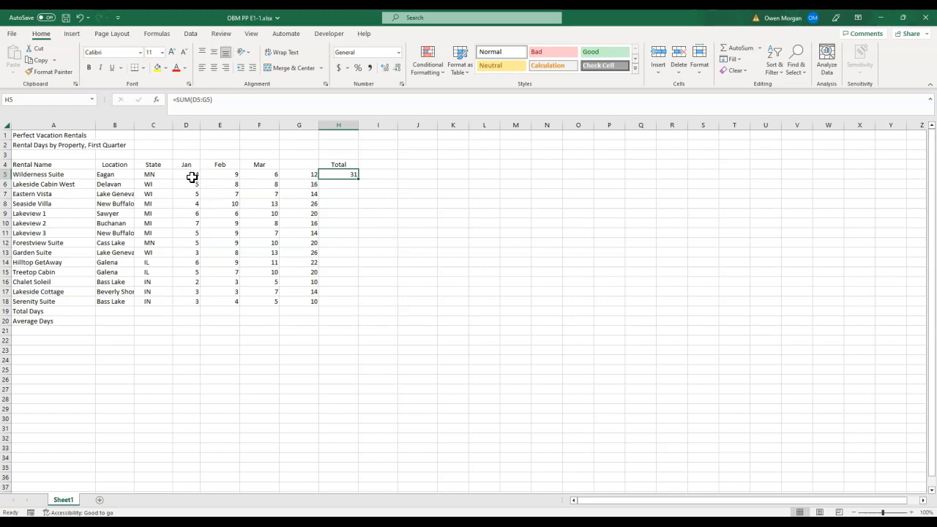
- Total the January rental days in D19 with AutoSum
left_click(191, 310)
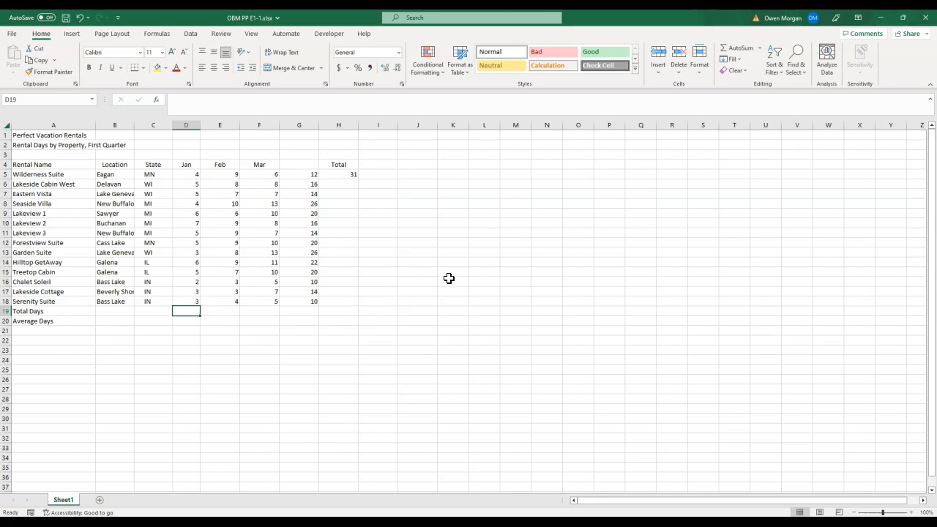
left_click(737, 47)
left_click(738, 47)
left_click_drag(194, 177, 196, 298)
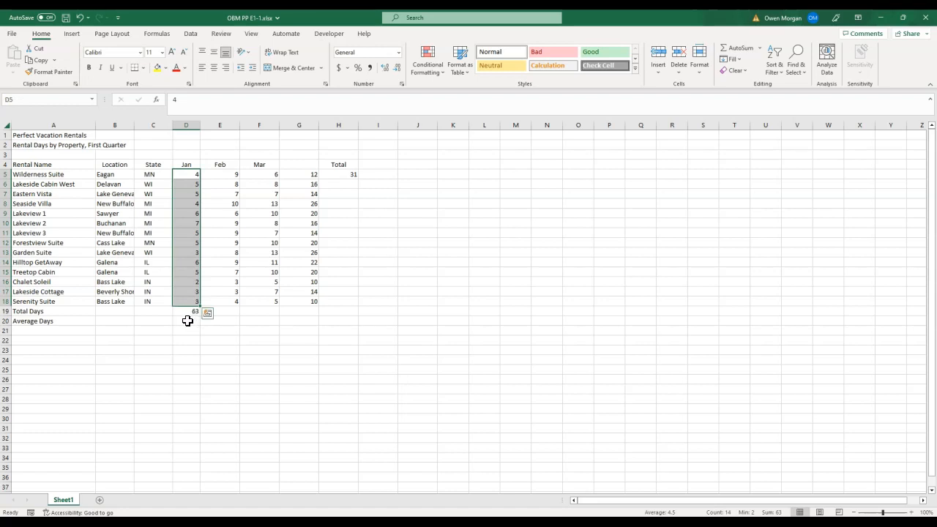
- Insert an AutoSum Average in D20 and correct its range to D5:D18
left_click(188, 320)
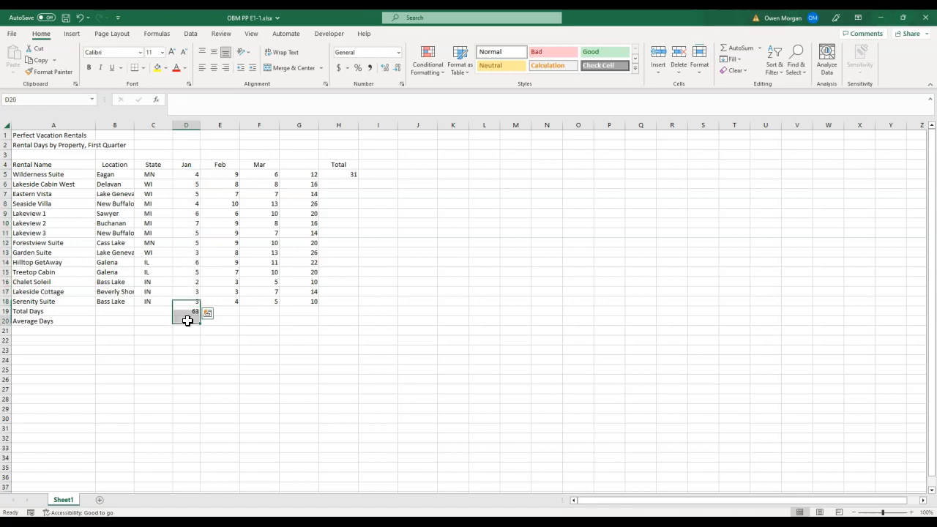
left_click(760, 48)
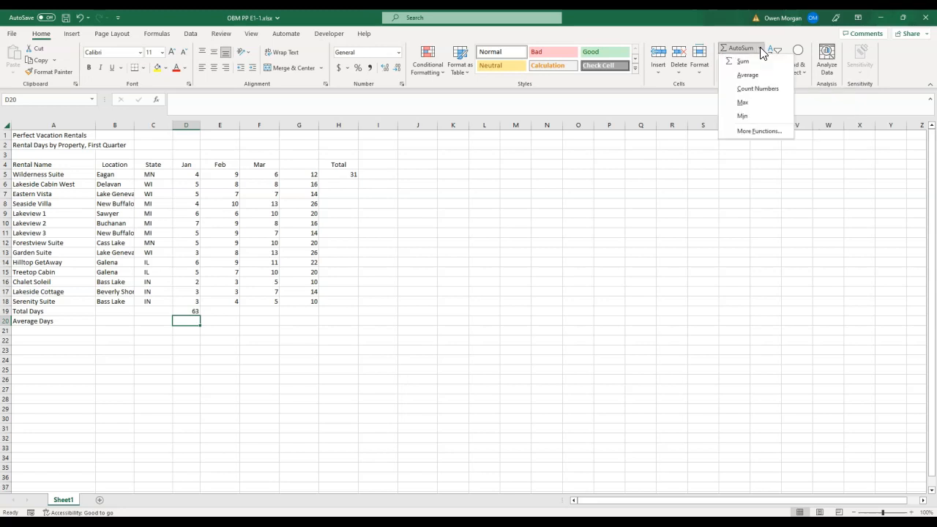
left_click(752, 75)
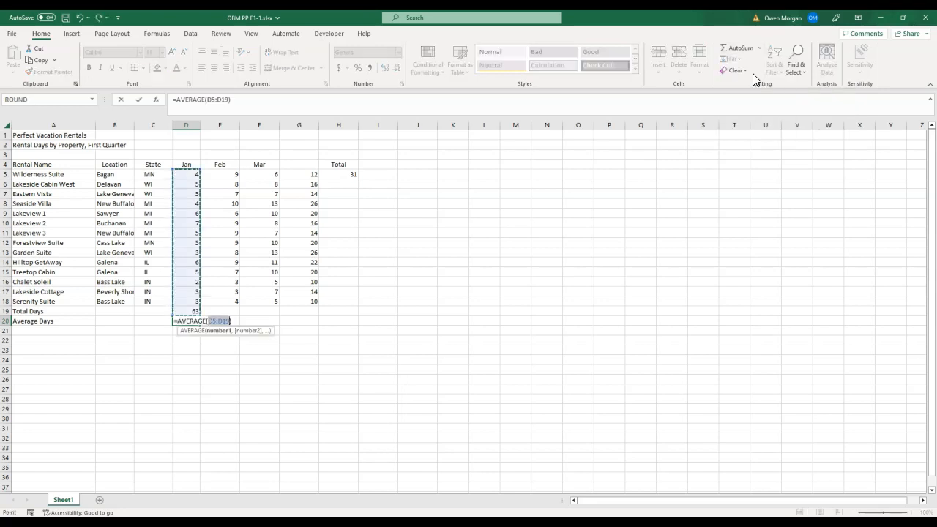
left_click(229, 320)
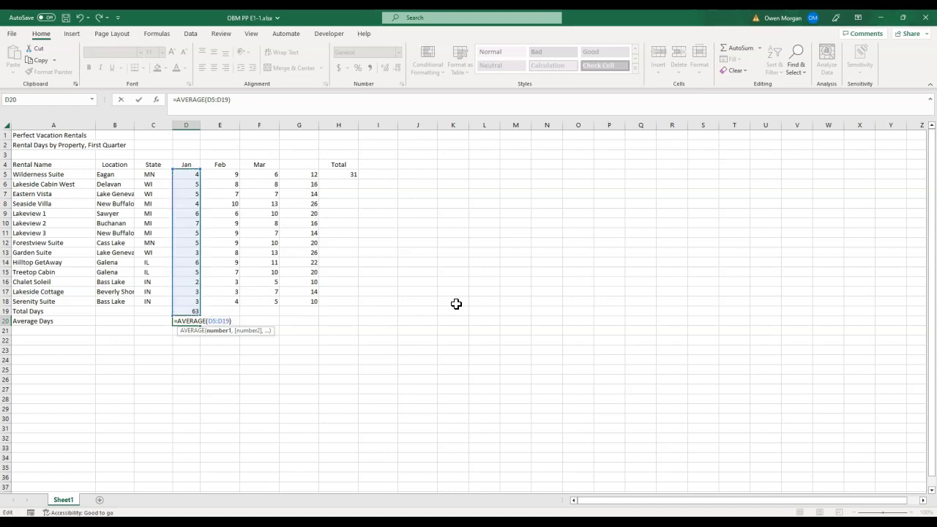
key("BackSpace")
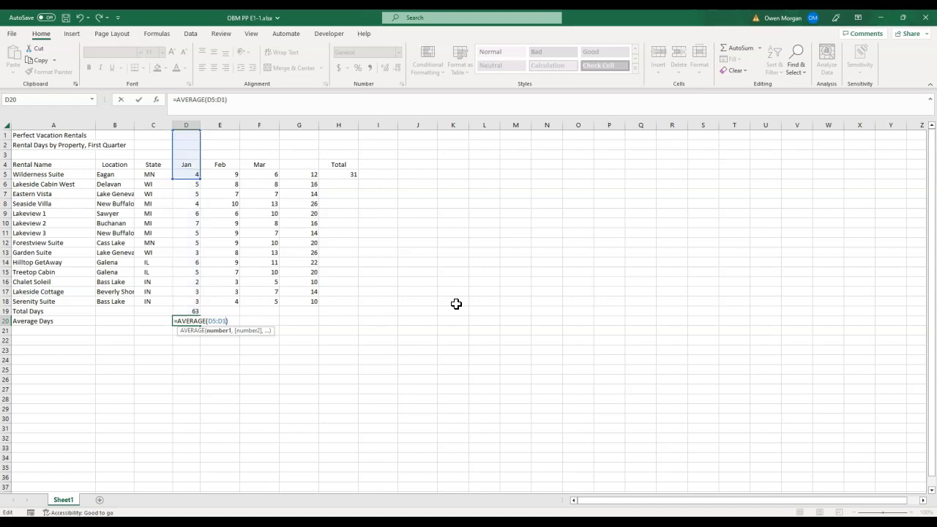
type("8")
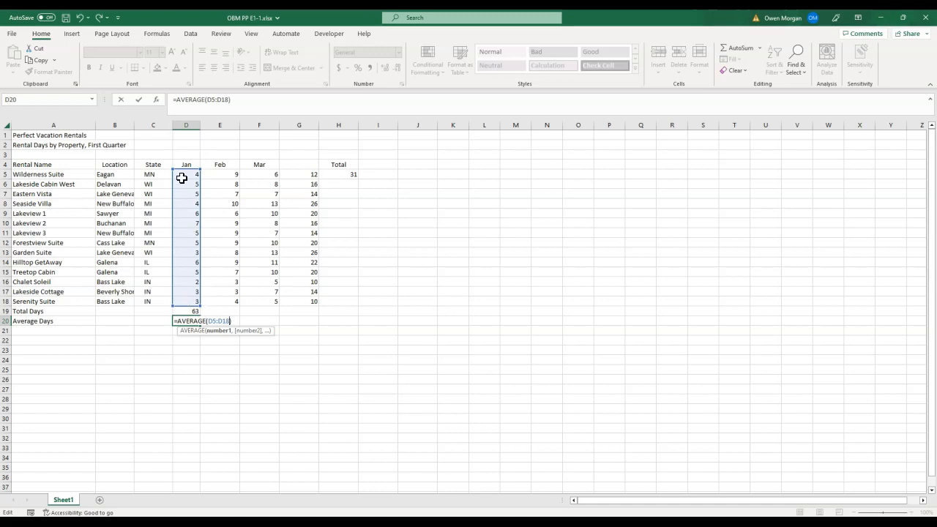
key("Return")
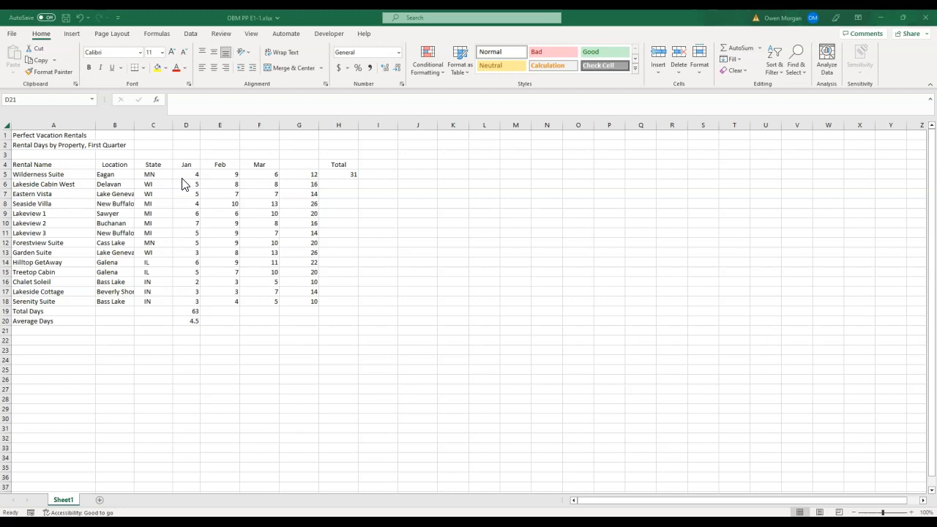
- Fill the Total formula from H5 down through H19
left_click(349, 174)
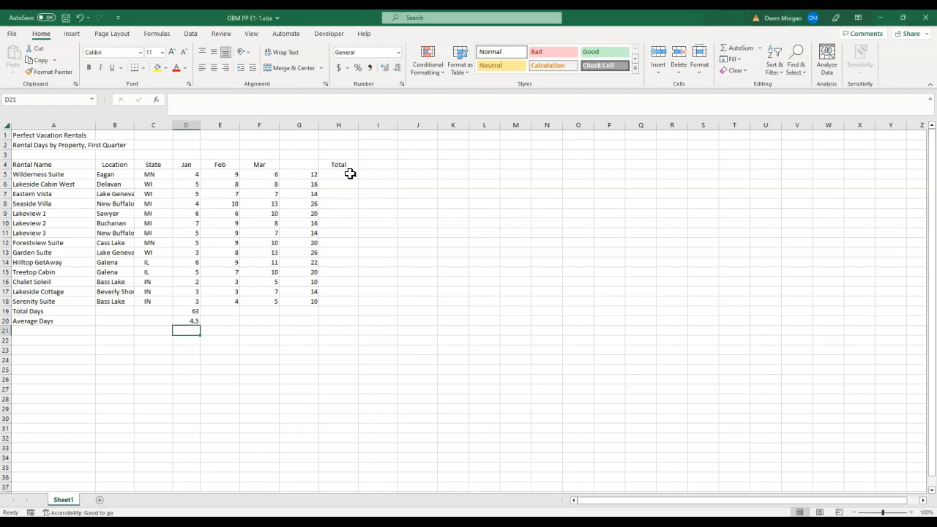
left_click(342, 174)
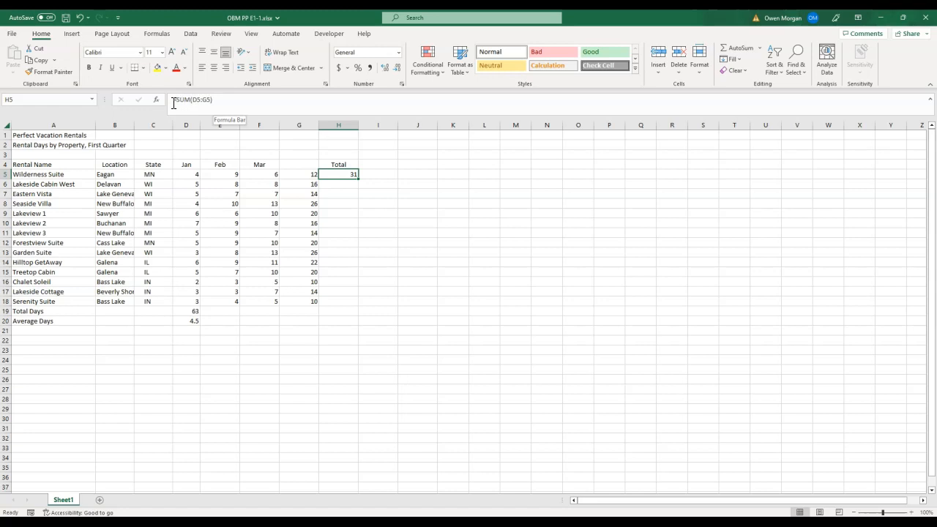
double_click(359, 179)
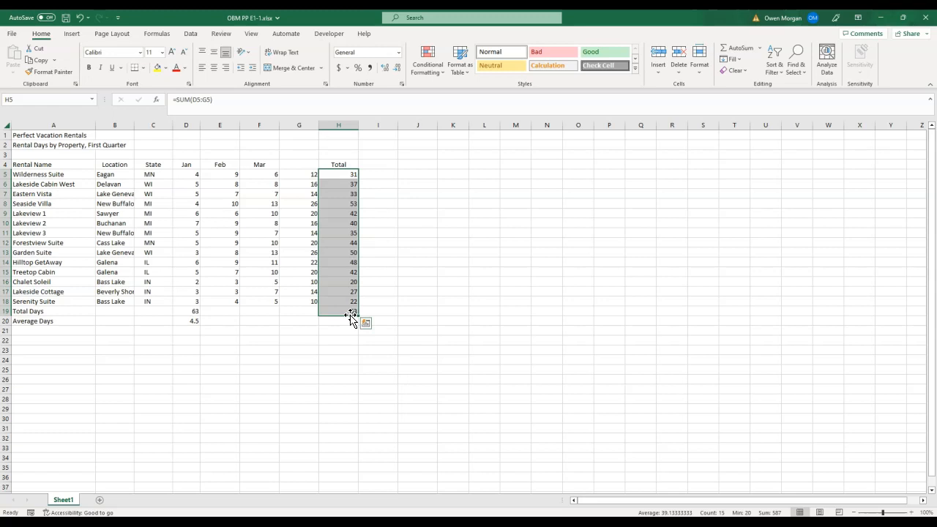
- Copy the Total Days and Average Days formulas from column D across through column H
left_click(191, 310)
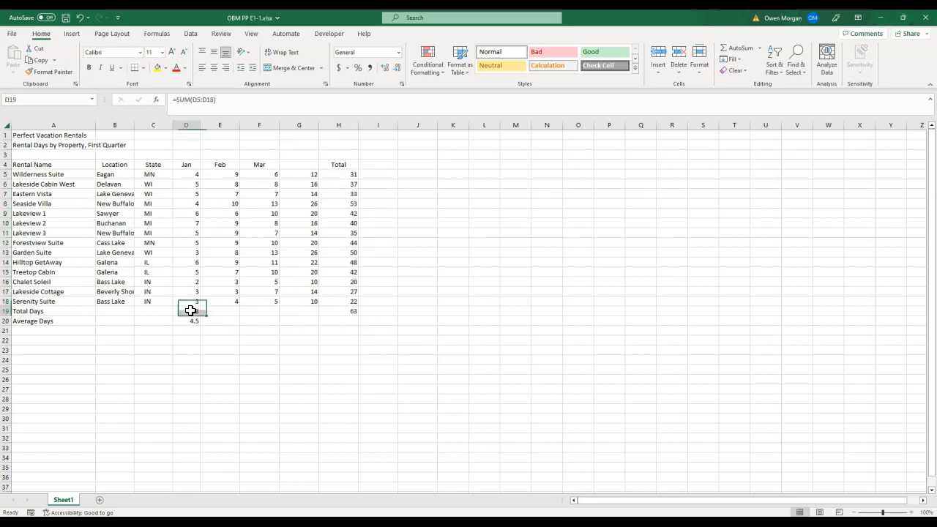
left_click_drag(191, 310, 356, 319)
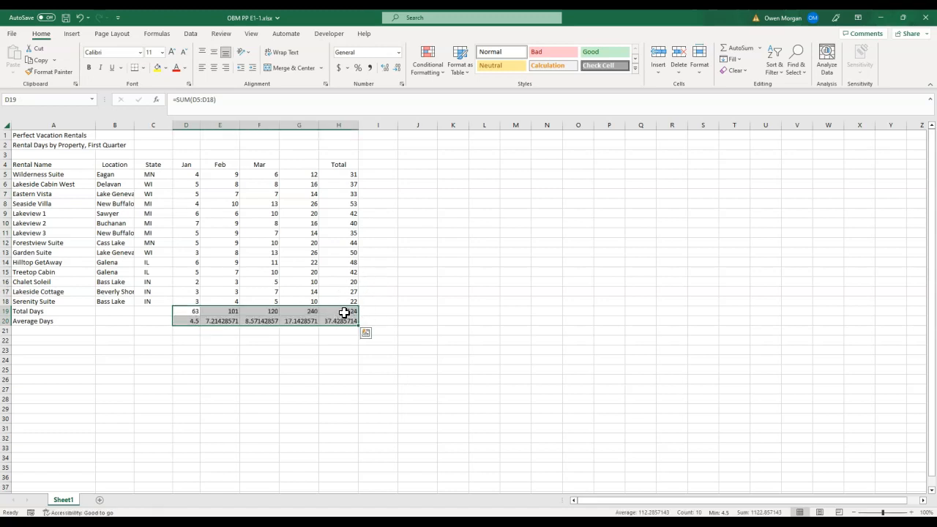
key("alt+Tab")
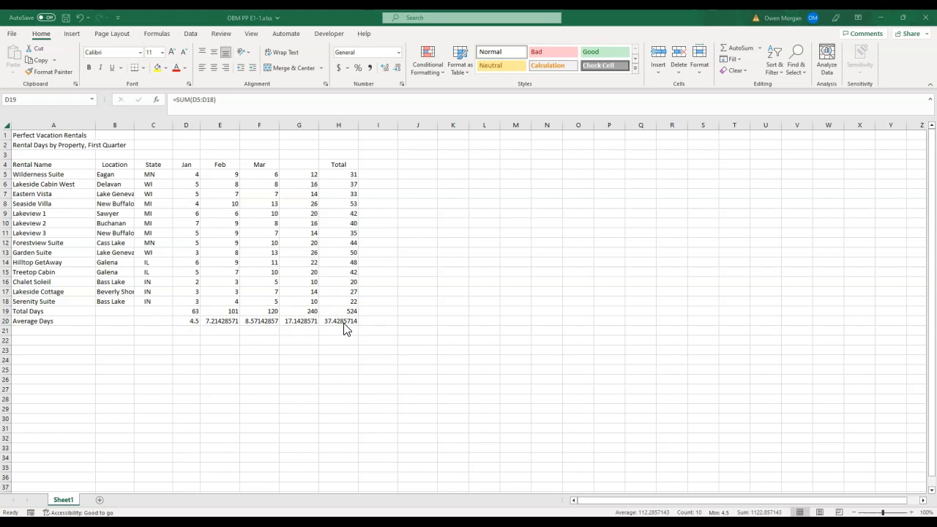
- Apply the Number format to the Average Days values in D20:H20
left_click(192, 319)
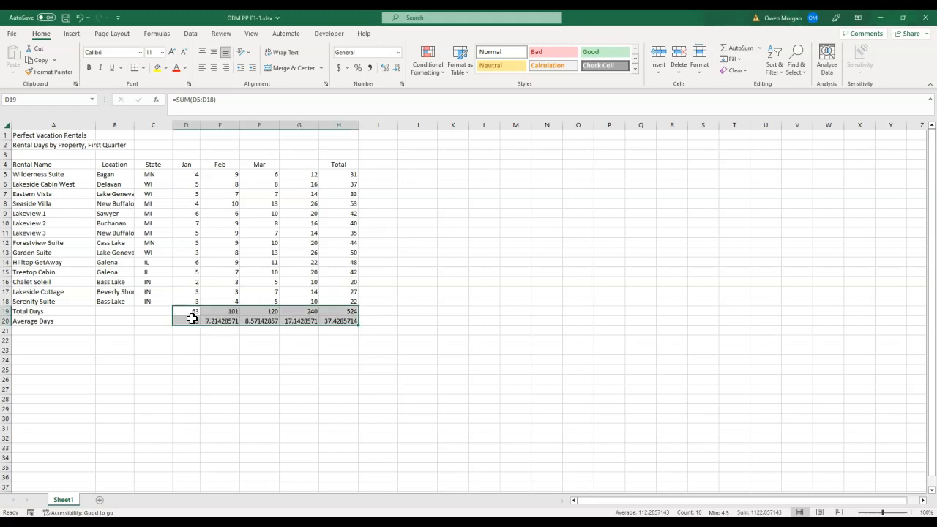
left_click_drag(191, 319, 338, 319)
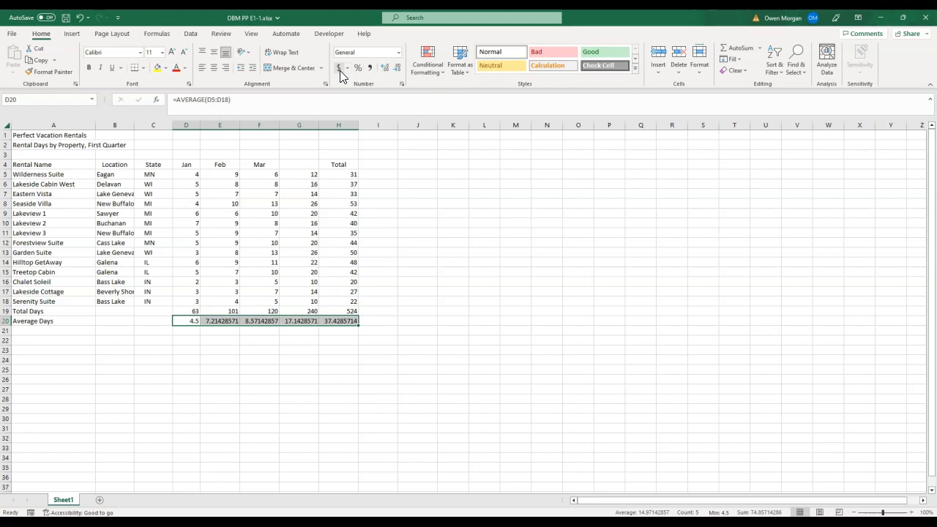
left_click(398, 52)
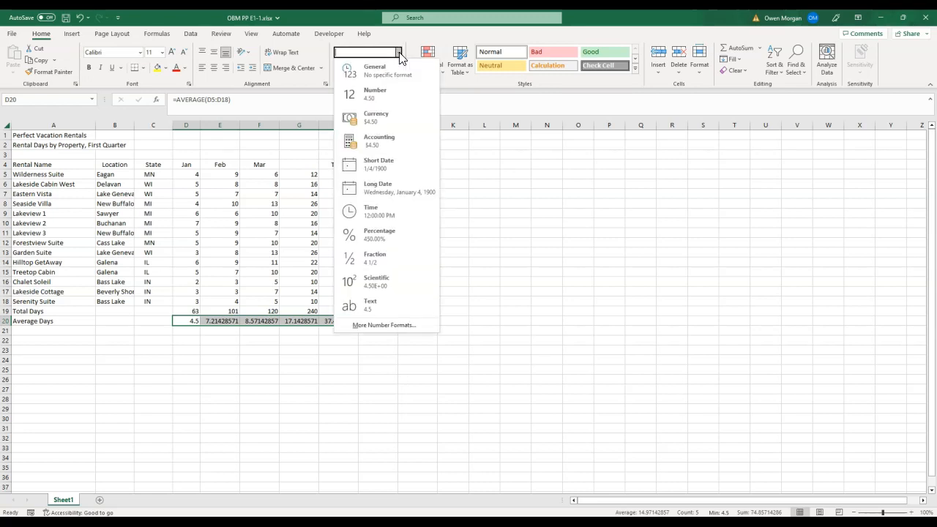
left_click(380, 97)
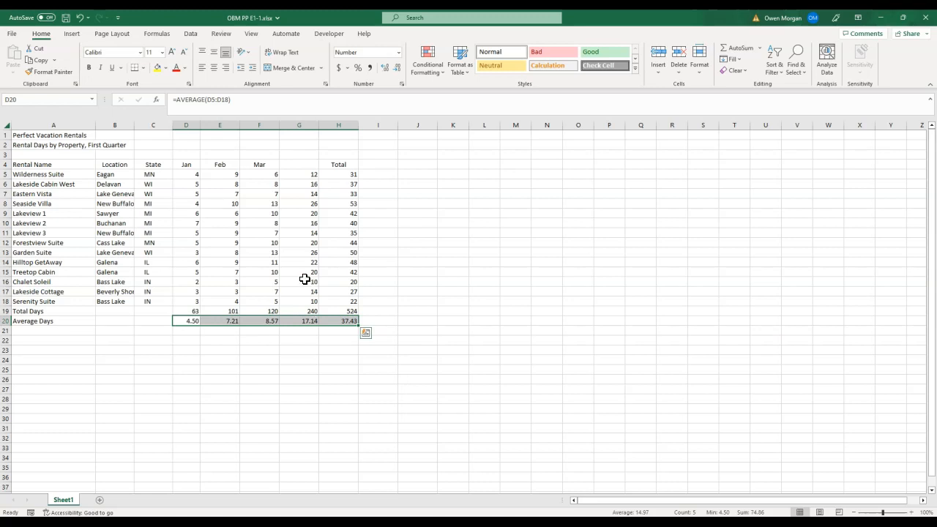
- Bold the column headings in row 4 from Rental Name to Total
left_click(63, 163)
left_click_drag(62, 164, 329, 165)
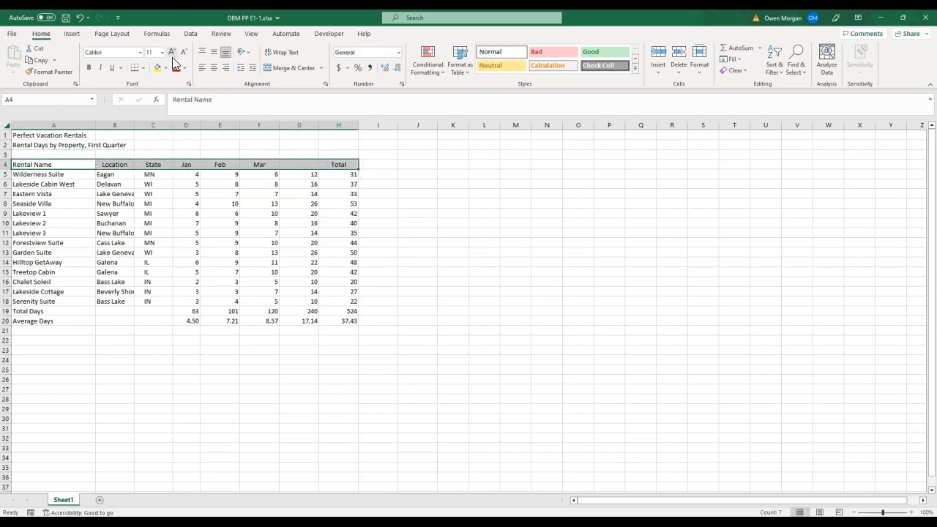
left_click(89, 68)
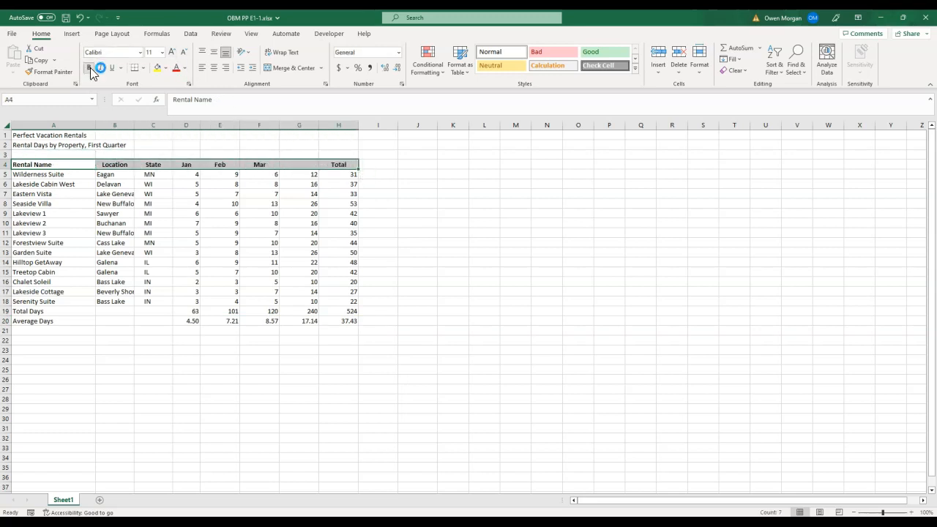
- Set the two title lines in A1:A2 to font size 16
left_click(48, 183)
left_click_drag(47, 136, 48, 145)
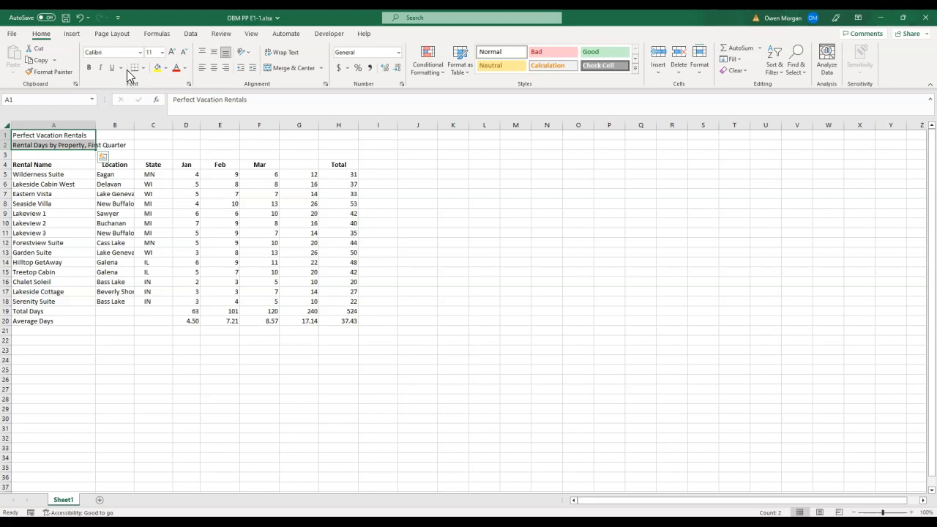
left_click(162, 52)
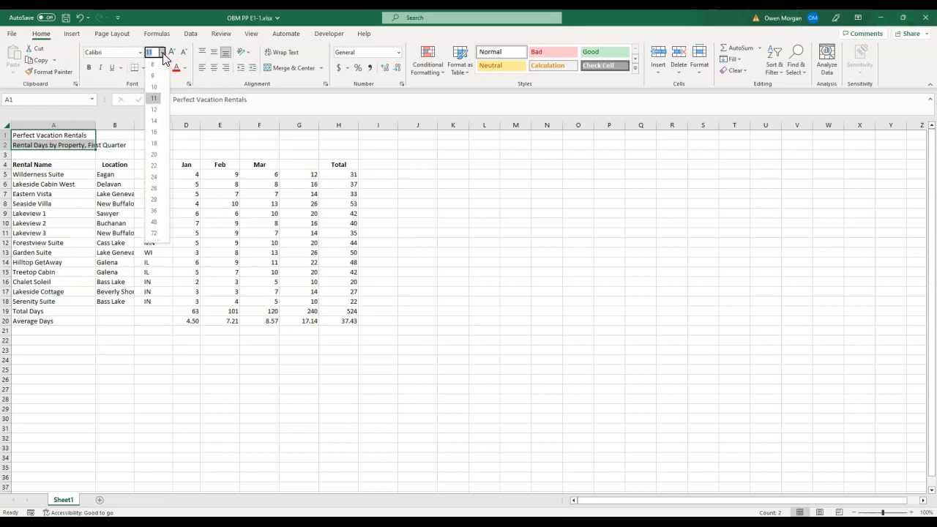
left_click(153, 132)
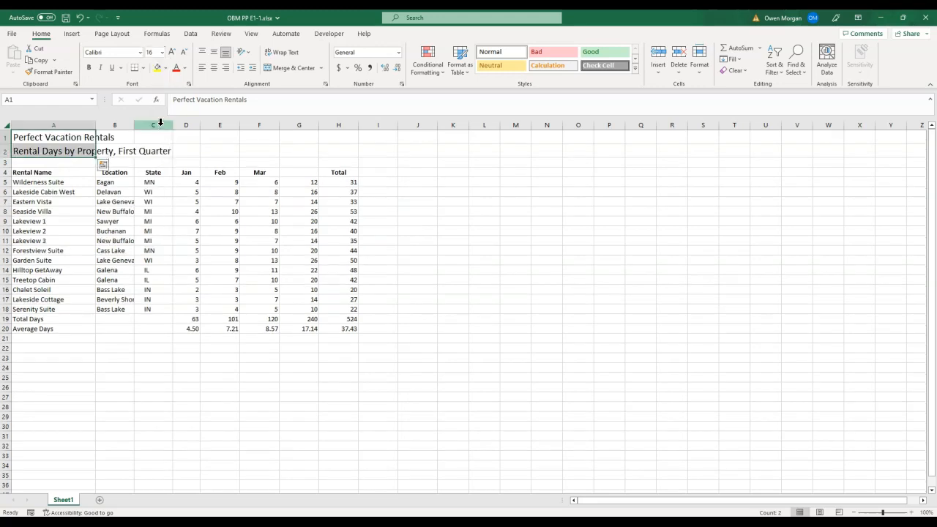
- Change the subtitle in A2 to Rental Days by Property, First Period
left_click(43, 151)
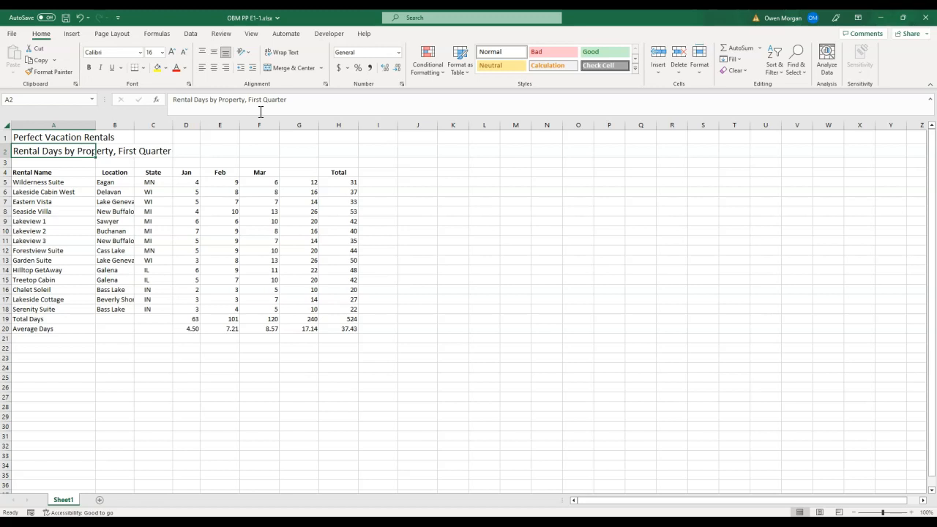
left_click(292, 99)
left_click_drag(288, 99, 262, 99)
type("Period")
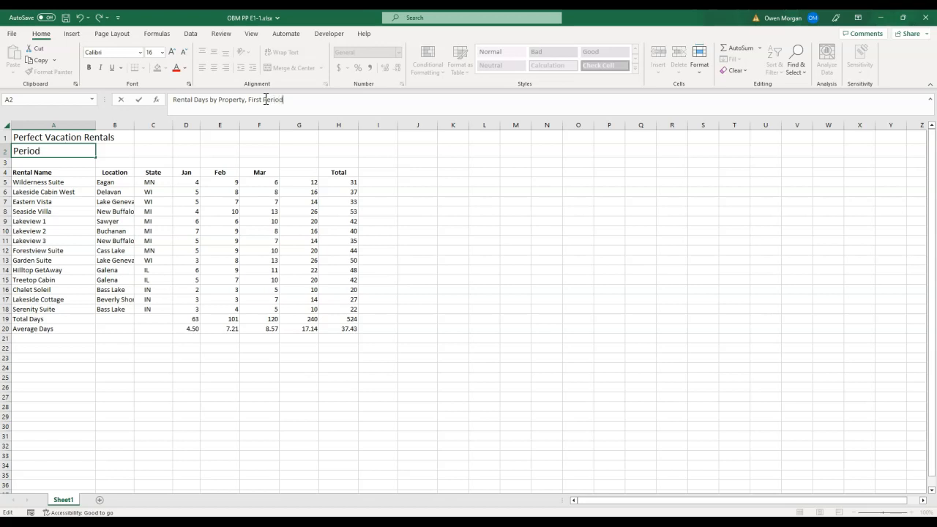
key("Return")
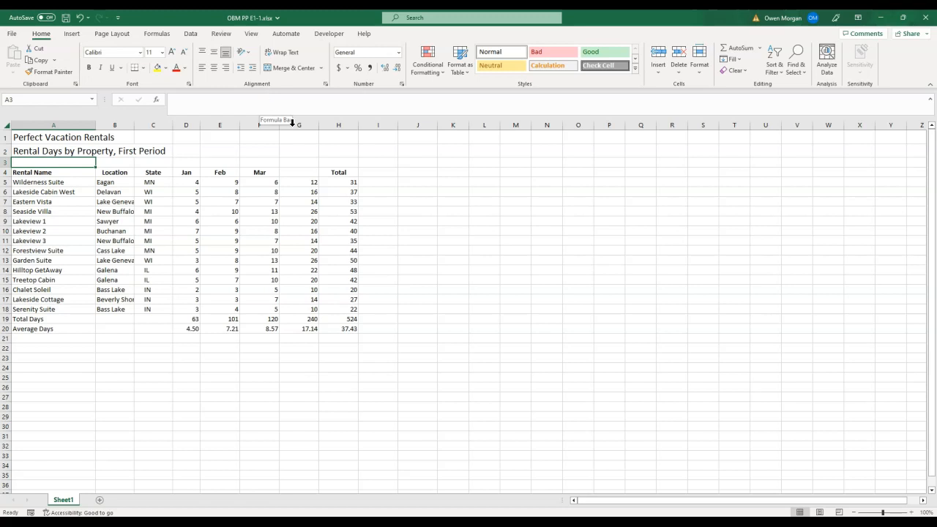
left_click(113, 200)
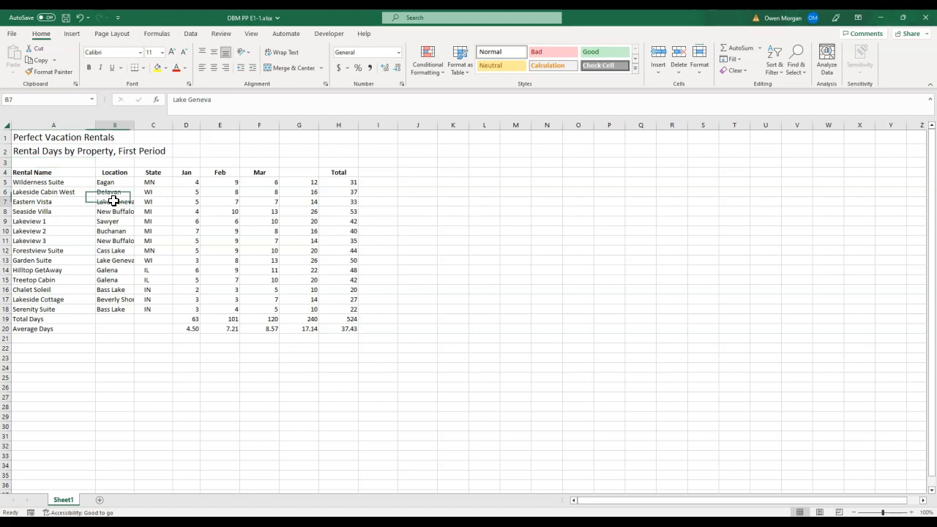
key("Return")
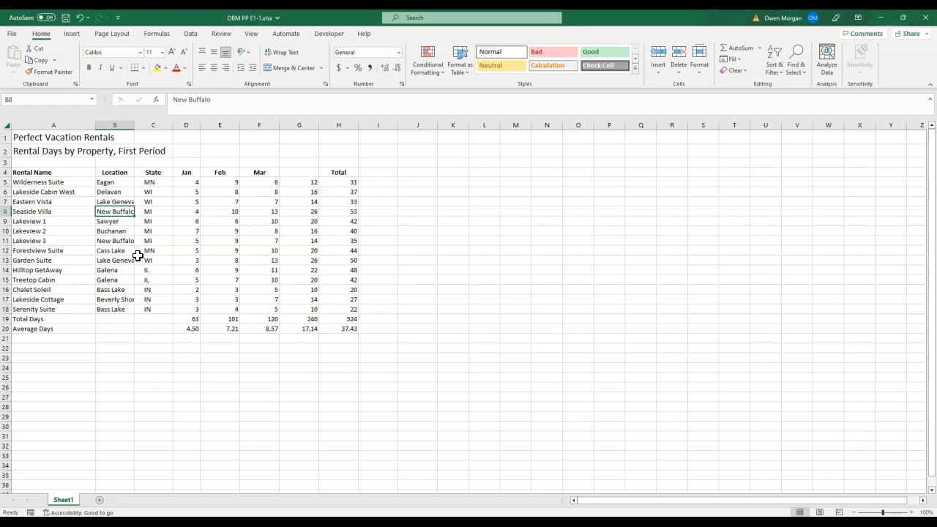
- AutoFit the widths of columns B and C to their contents
left_click(114, 124)
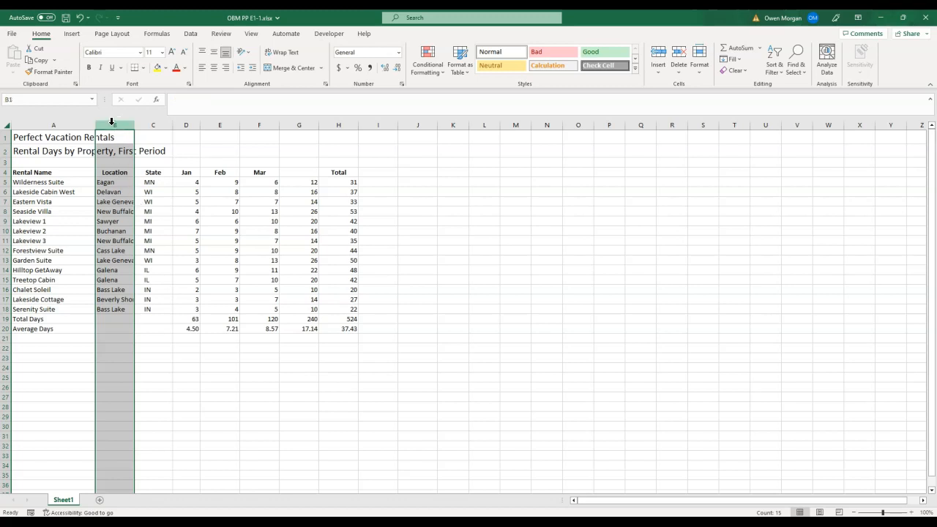
left_click(112, 125)
left_click_drag(112, 126, 157, 124)
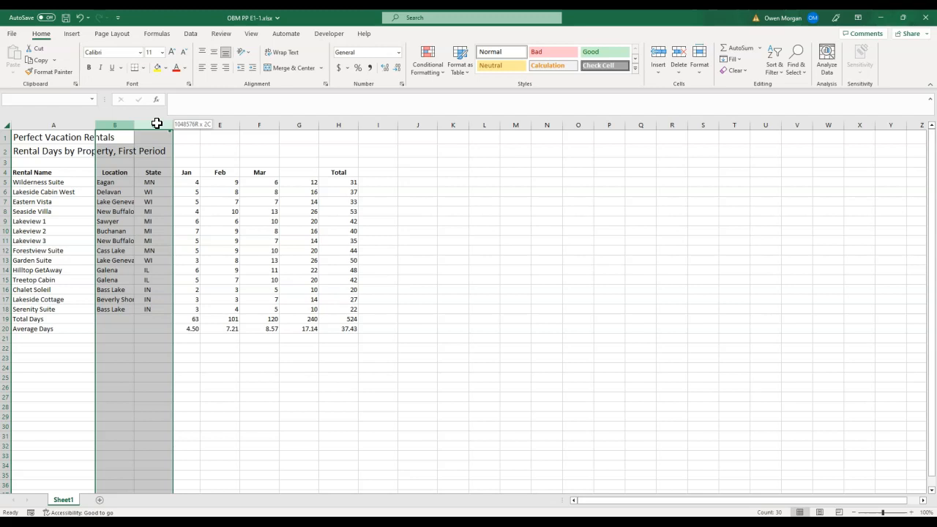
left_click_drag(157, 124, 156, 124)
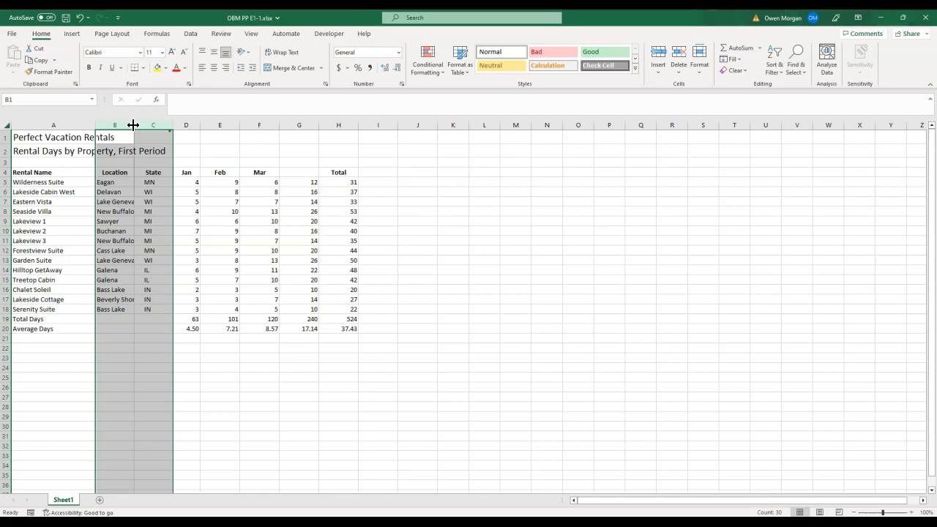
double_click(134, 125)
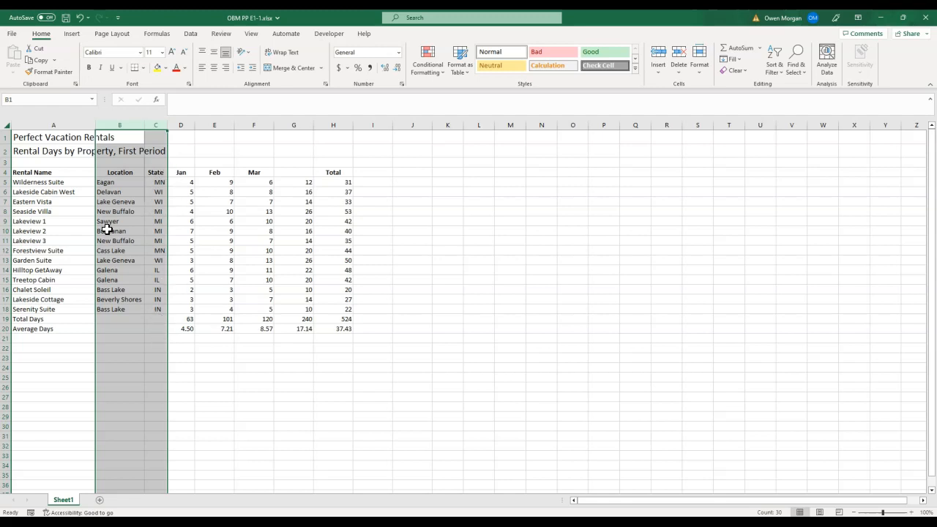
- Set the column width of columns D through H to 7
left_click_drag(183, 125, 330, 123)
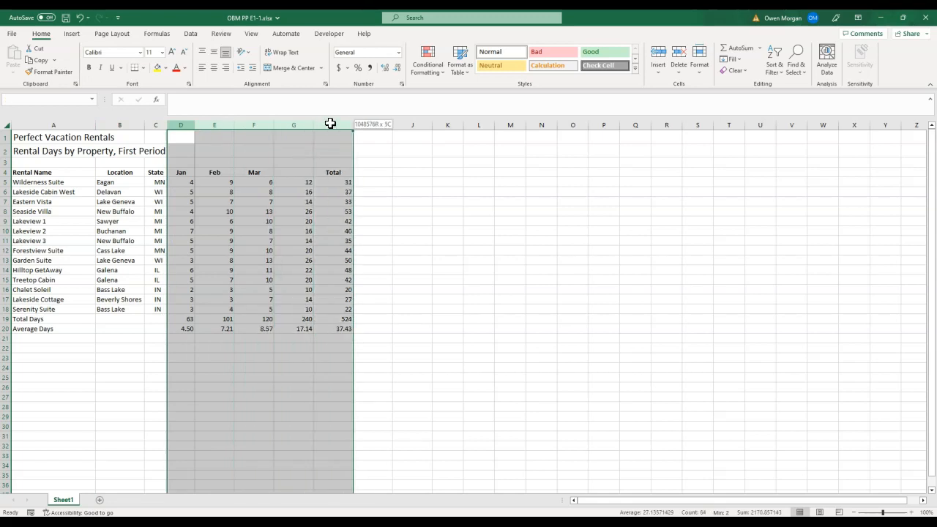
left_click_drag(330, 123, 330, 122)
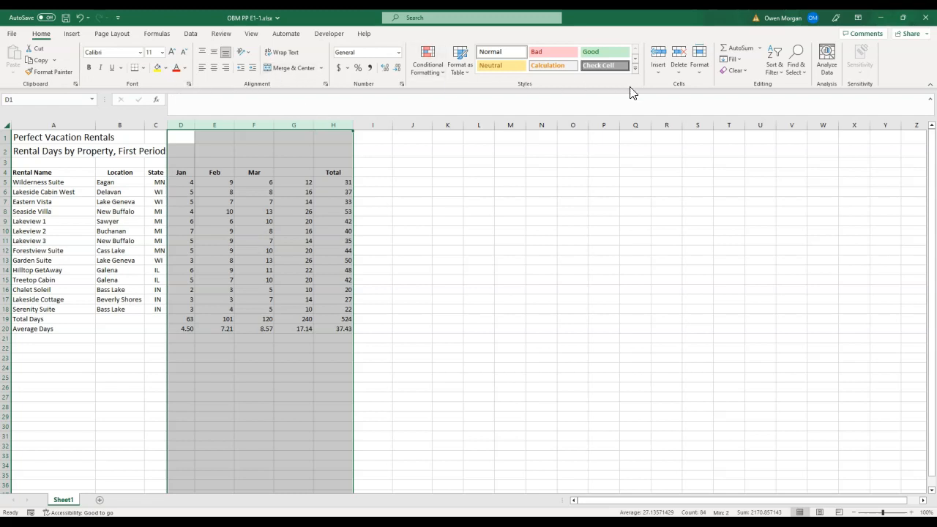
left_click(699, 69)
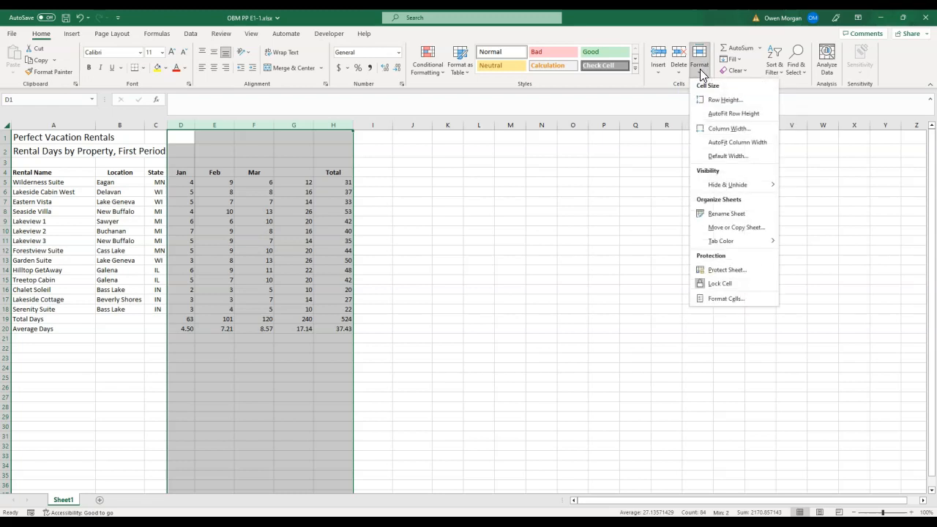
left_click(744, 128)
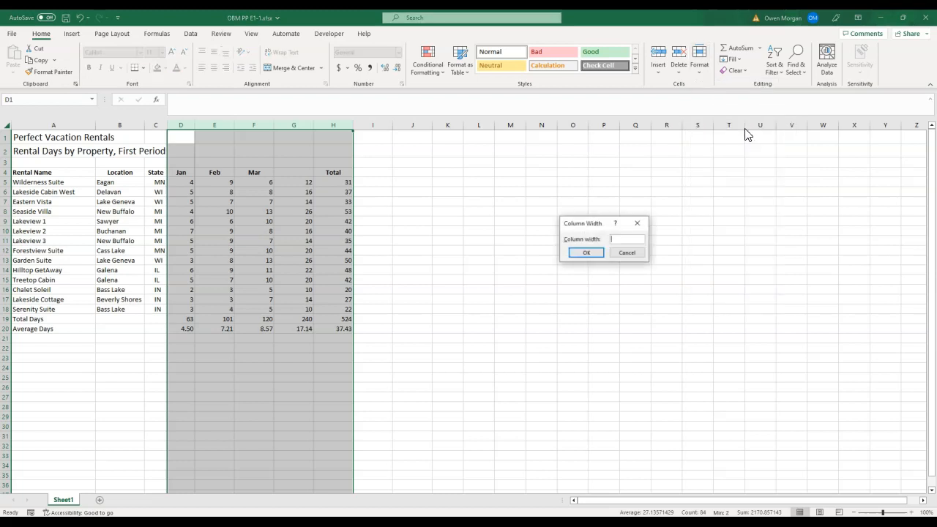
type("7")
left_click(586, 253)
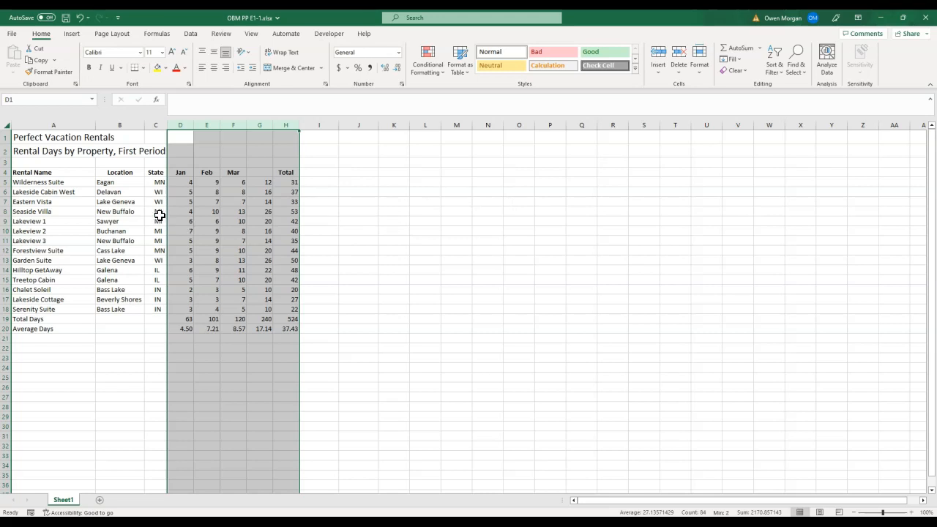
- Set the row height of the heading row 4 and the Total Days and Average Days rows to 24
left_click(7, 172)
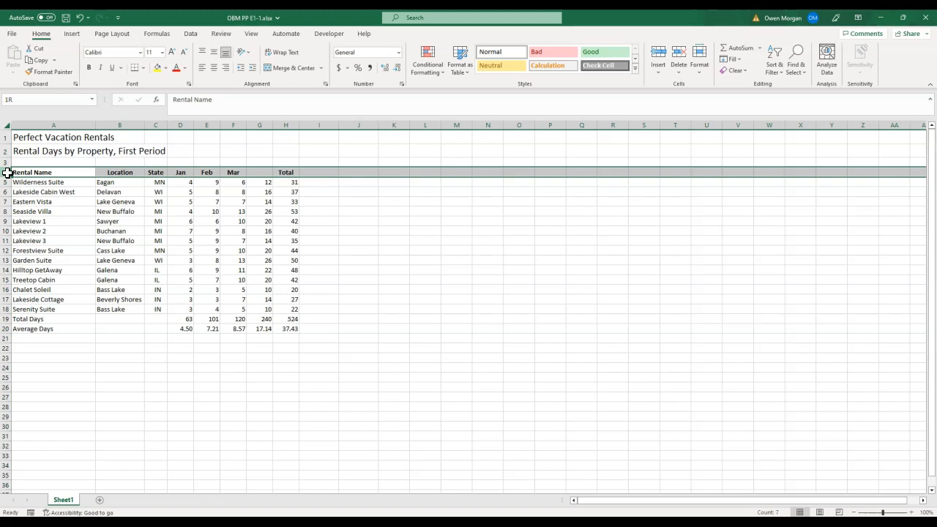
mouse_move(7, 172)
left_mouse_down()
mouse_move(5, 330)
mouse_move(7, 173)
left_mouse_up()
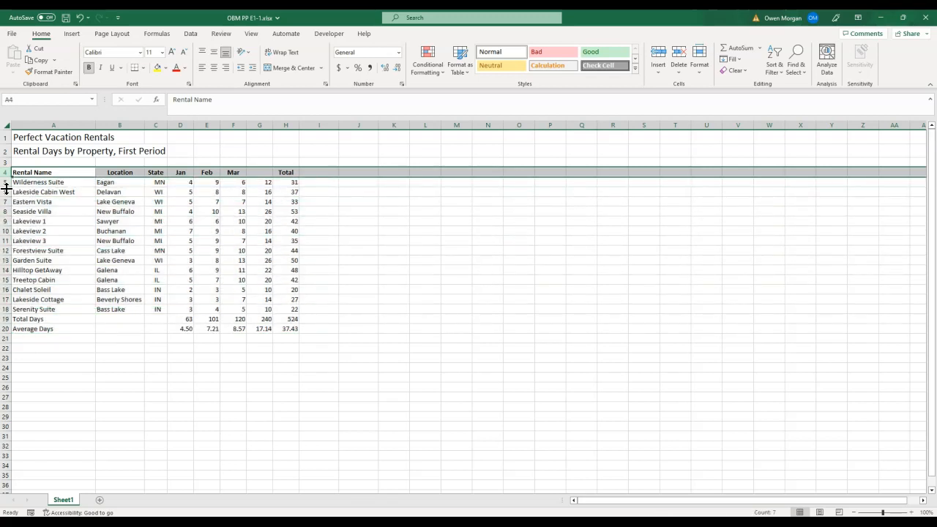
left_click(8, 319)
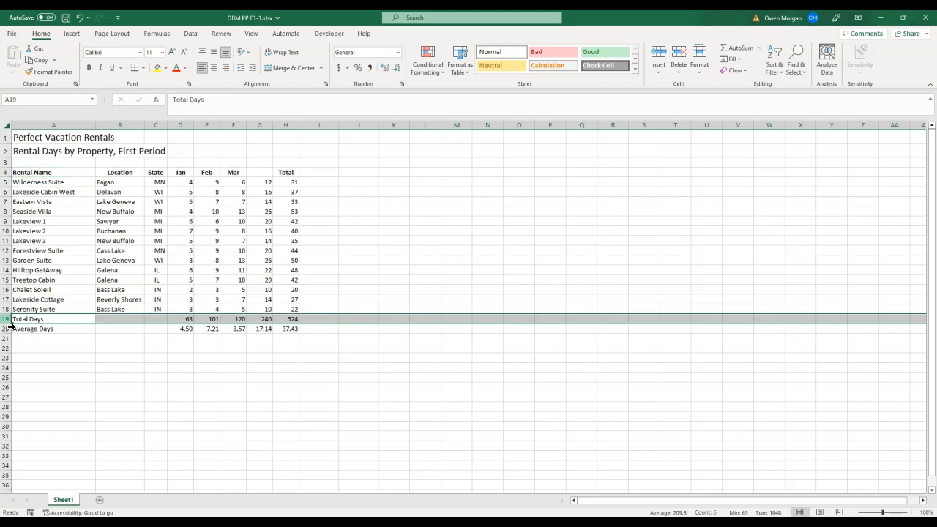
left_click(41, 221)
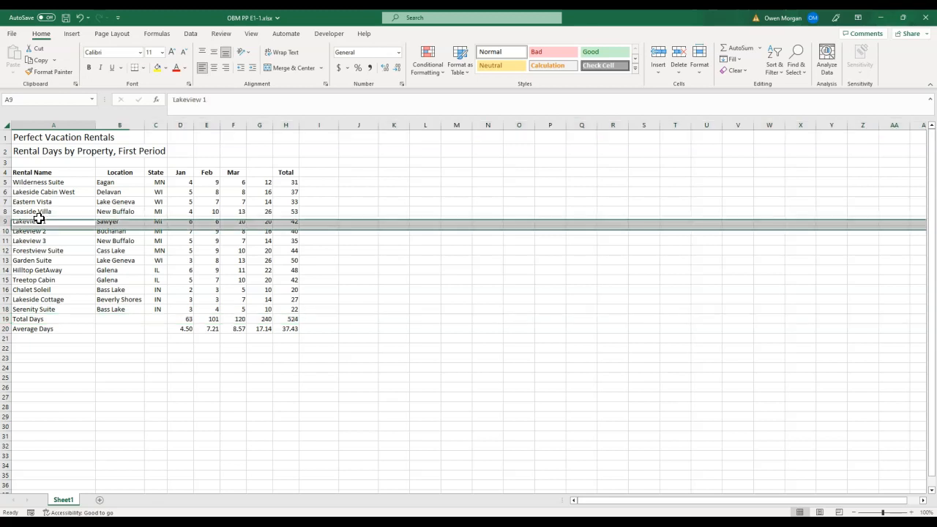
left_click(7, 171)
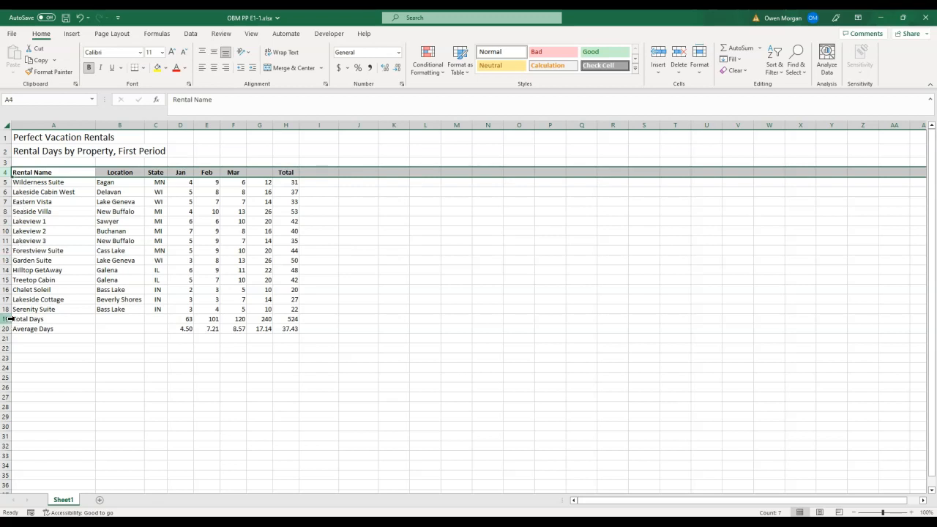
mouse_move(8, 318)
left_mouse_down()
mouse_move(6, 338)
mouse_move(6, 329)
left_mouse_up()
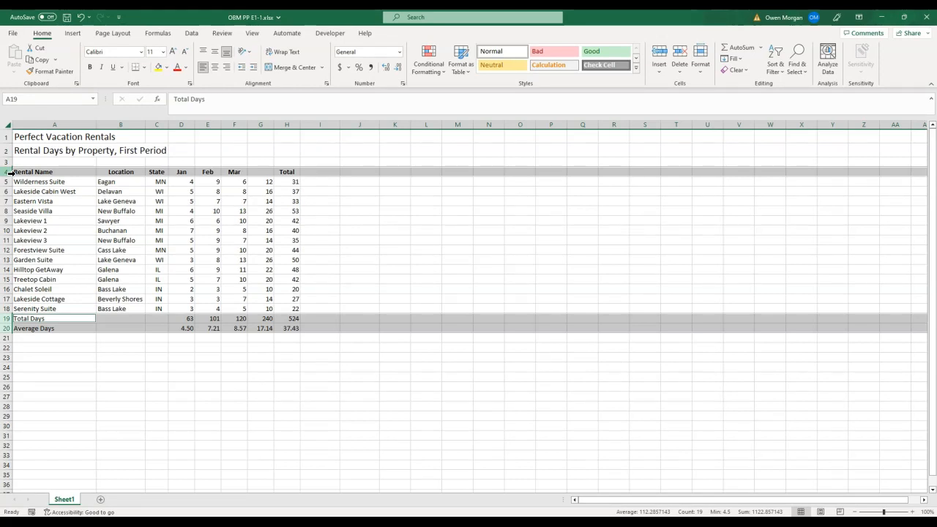
right_click(9, 172)
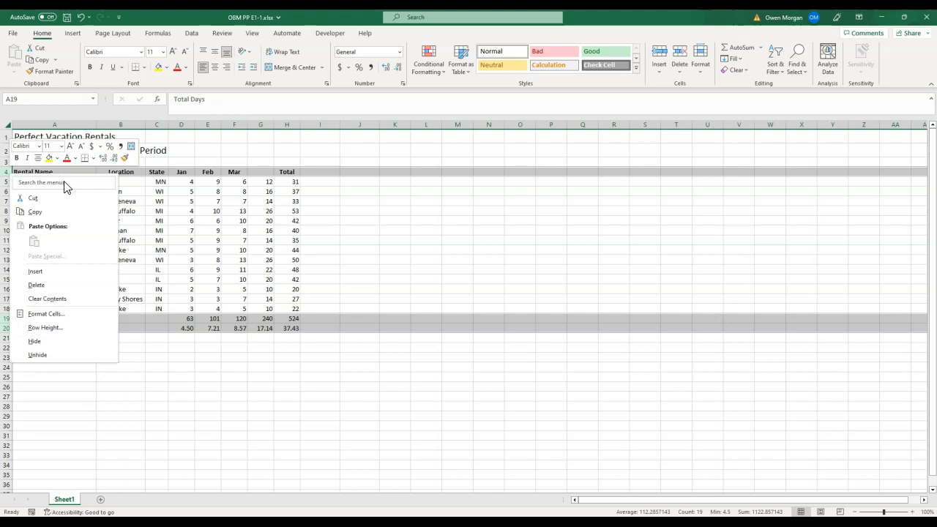
left_click(51, 328)
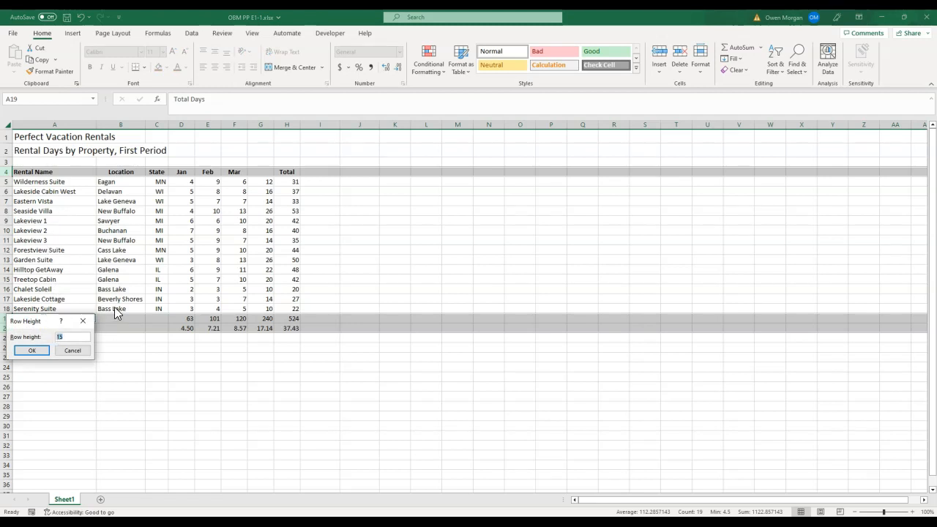
type("24")
key("Return")
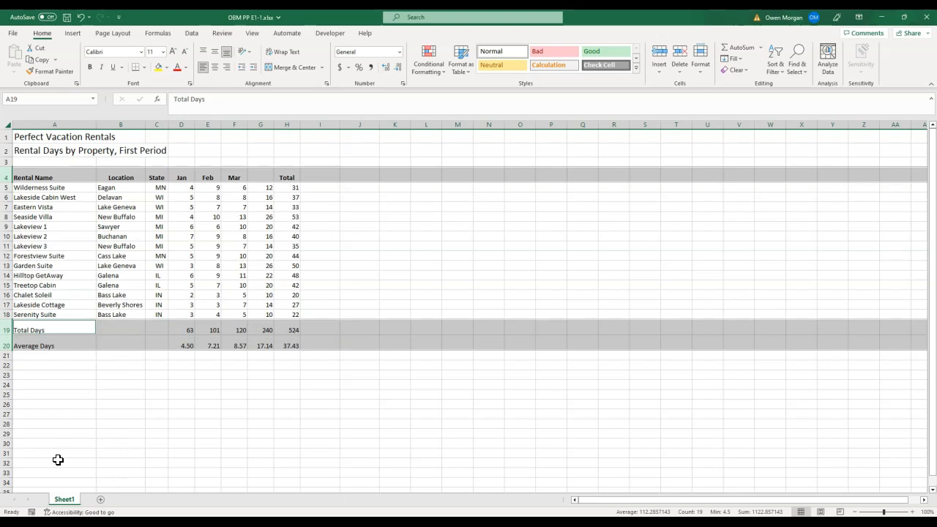
- Center the two title lines in A1:A2 across columns A to H using Center Across Selection
left_click(107, 395)
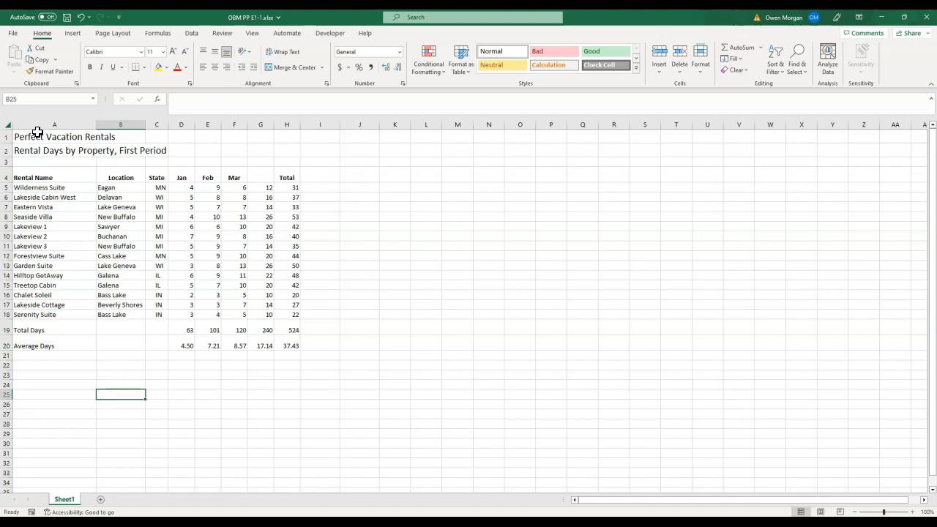
left_click(20, 135)
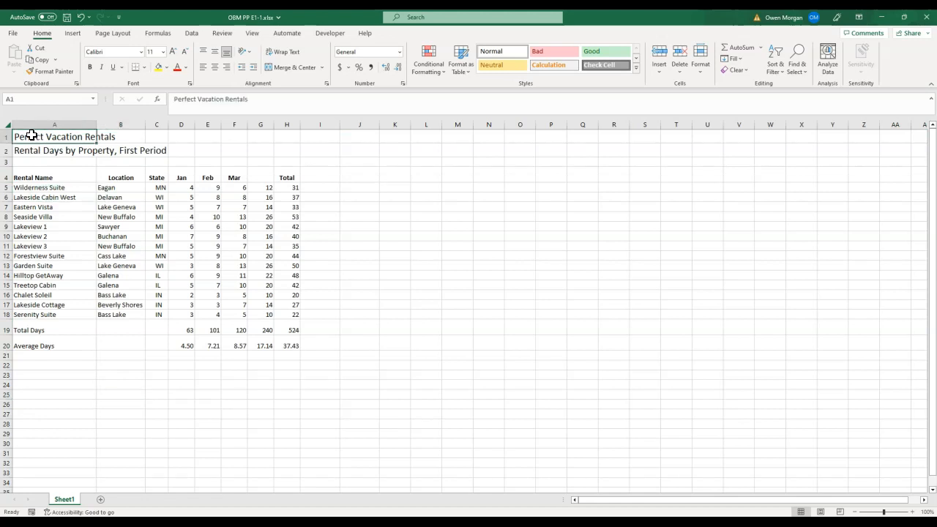
left_click(37, 154)
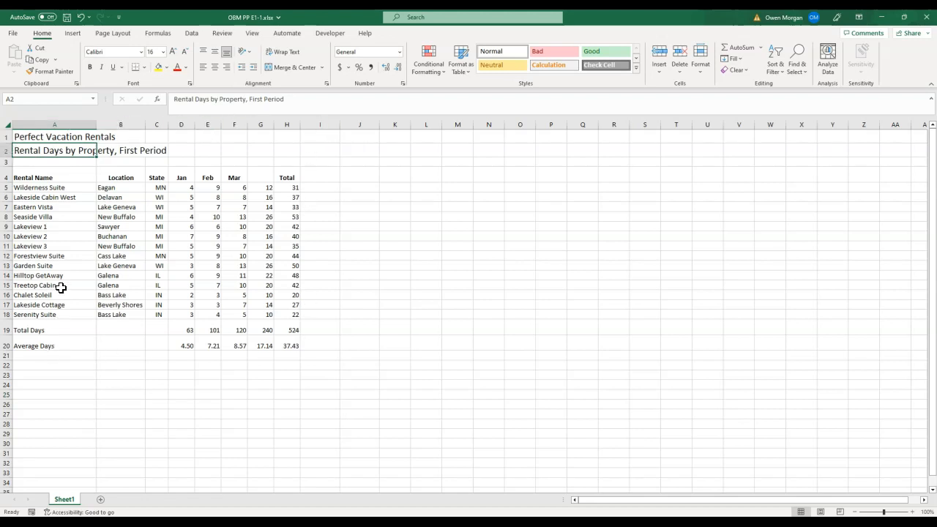
left_click(44, 136)
left_click_drag(45, 137, 65, 149)
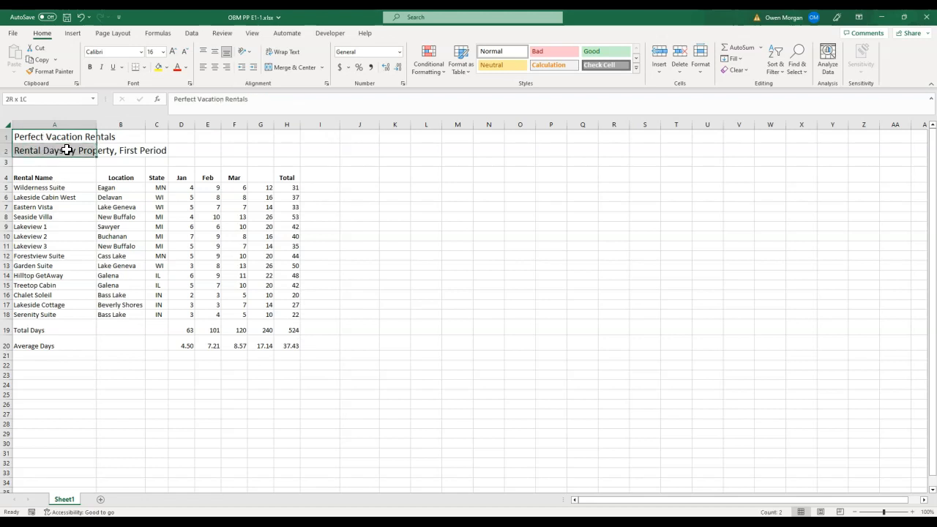
left_click_drag(66, 149, 279, 147)
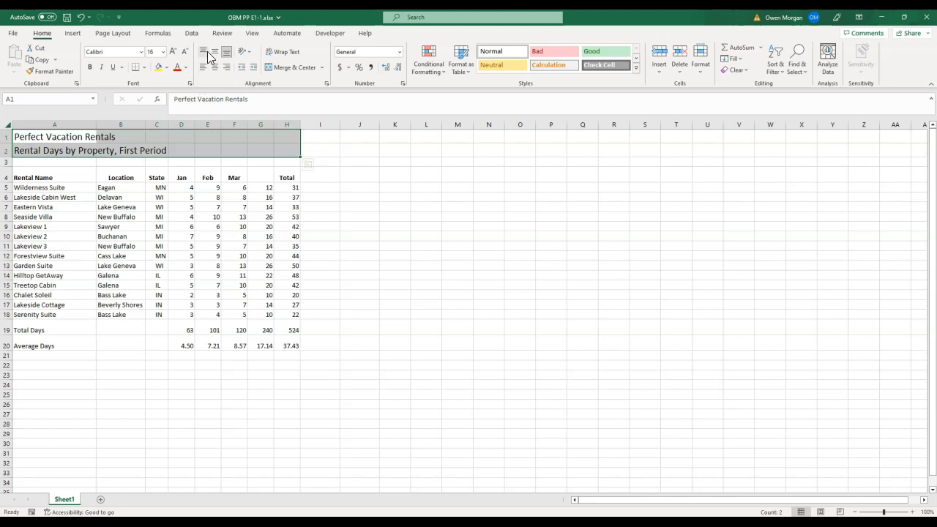
left_click(326, 83)
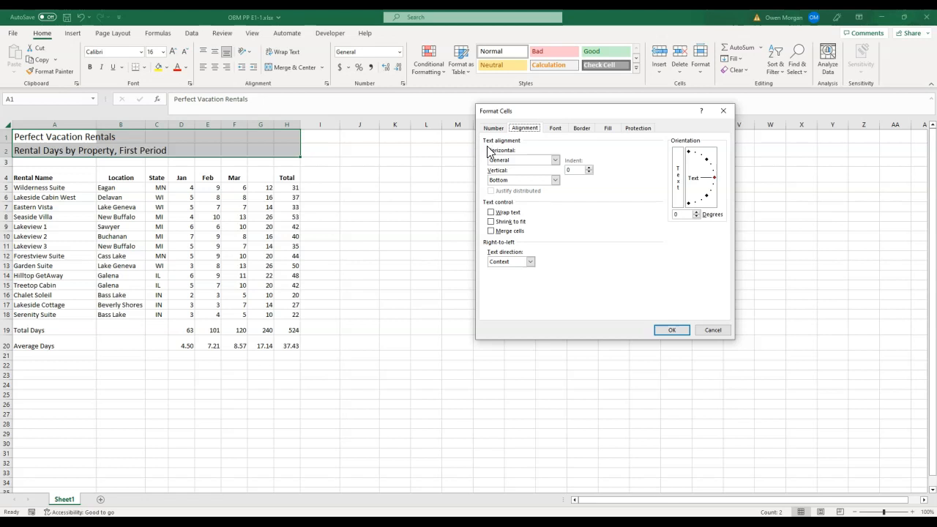
left_click(554, 160)
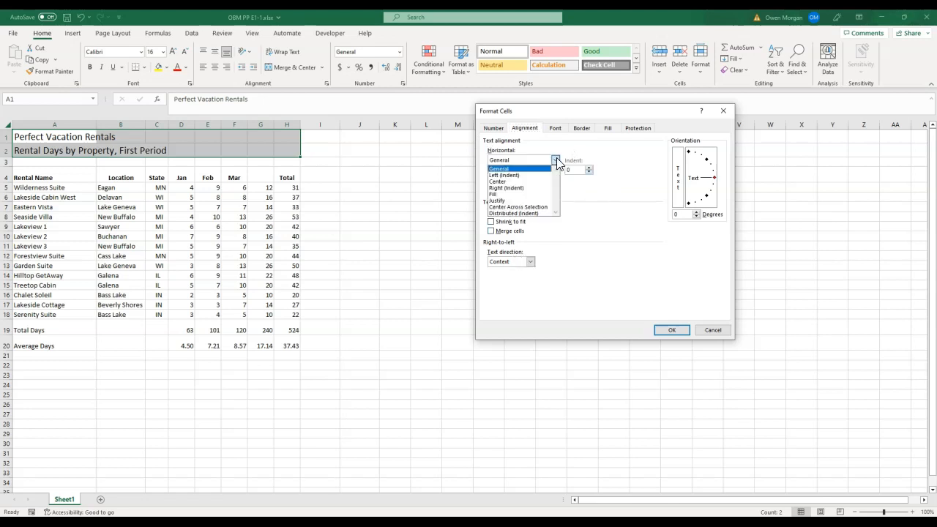
left_click(535, 207)
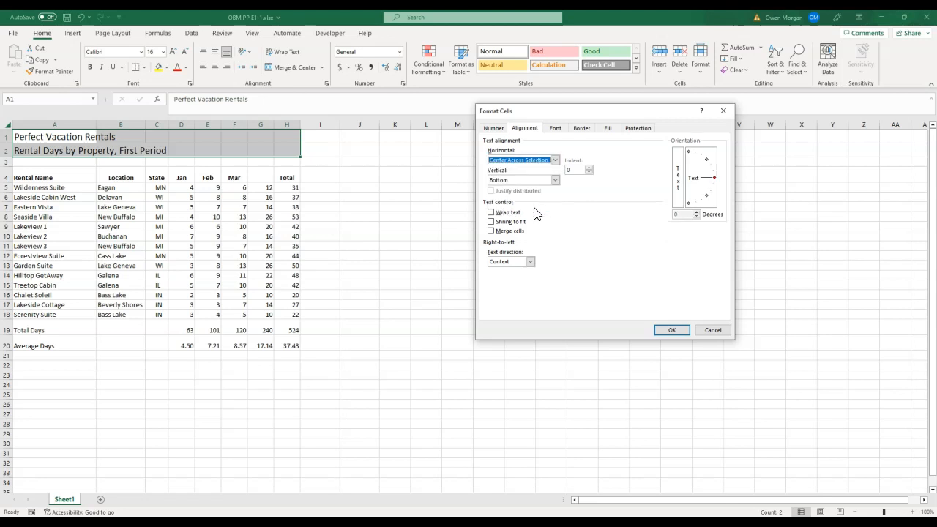
left_click(673, 328)
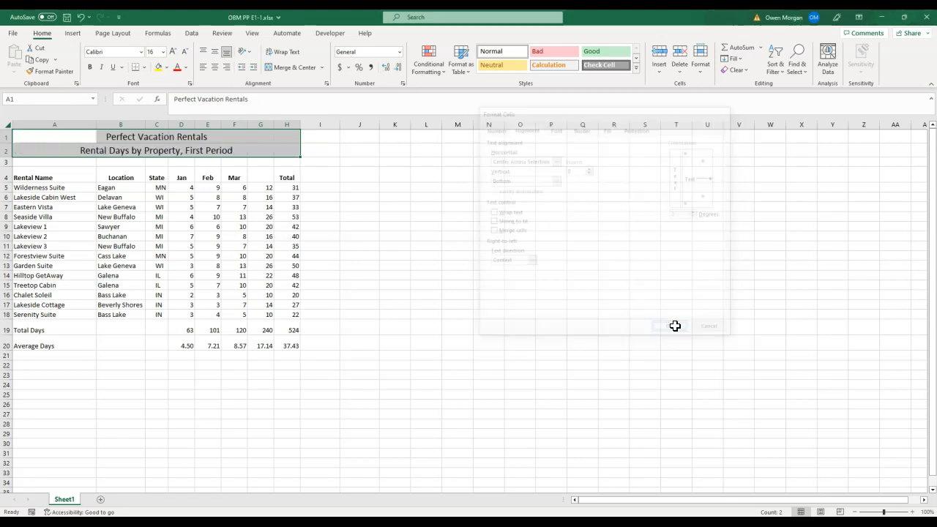
- Insert a new row above the Garden Suite row at row 13
left_click(423, 258)
key("alt+p")
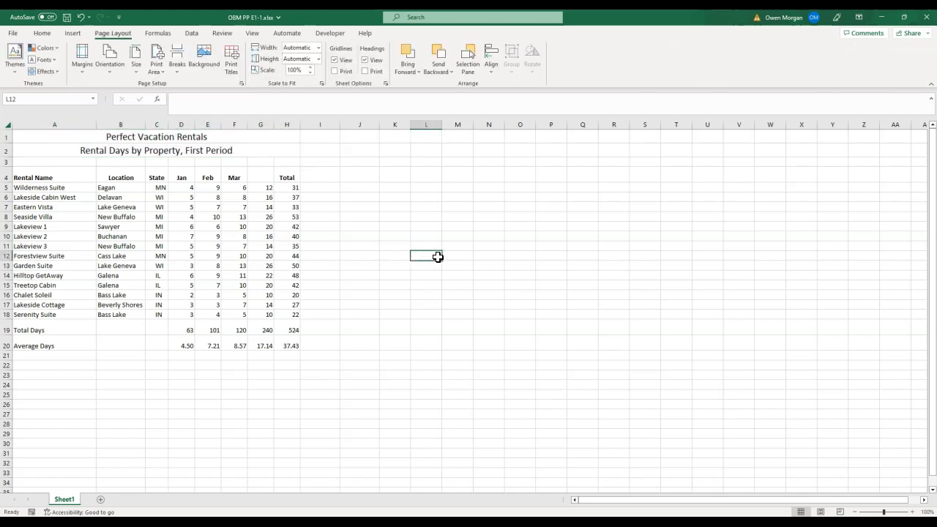
left_click(9, 265)
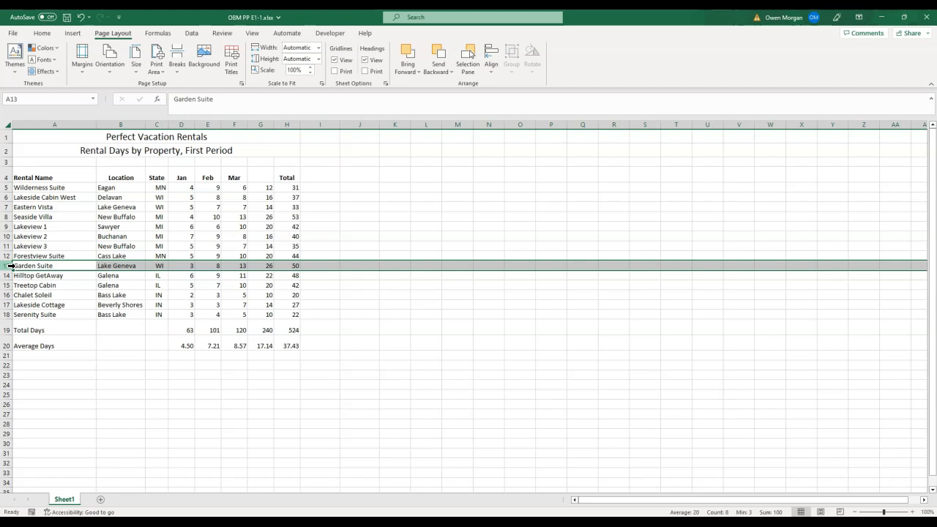
right_click(9, 265)
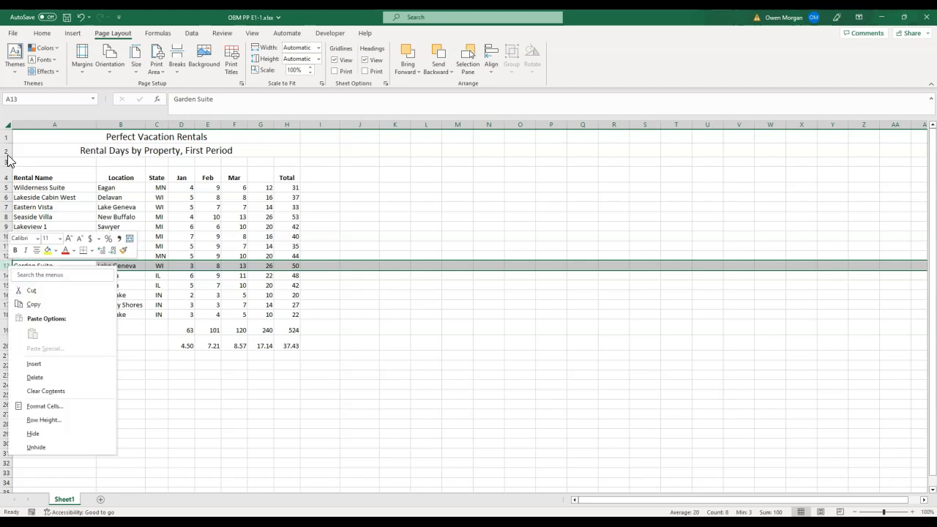
left_click(41, 363)
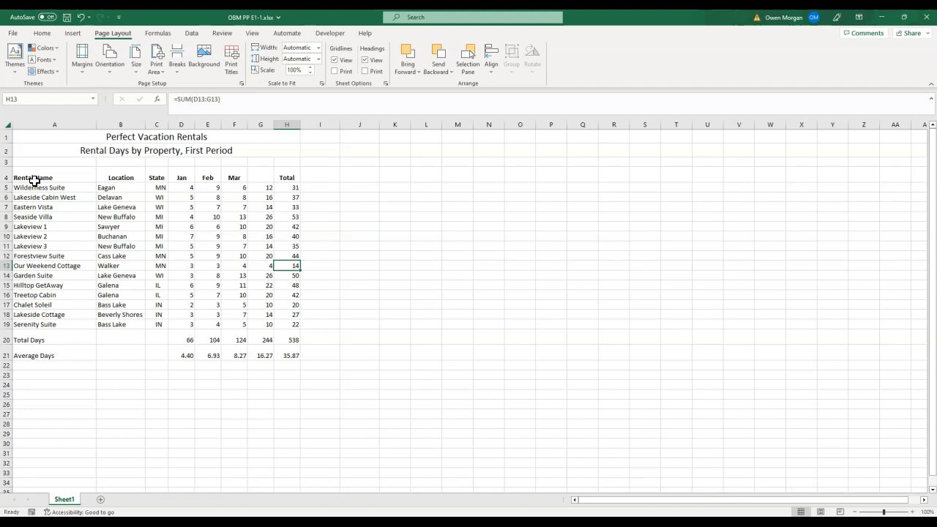
- Apply All Borders to the table range A4:H21
left_click_drag(35, 180, 291, 352)
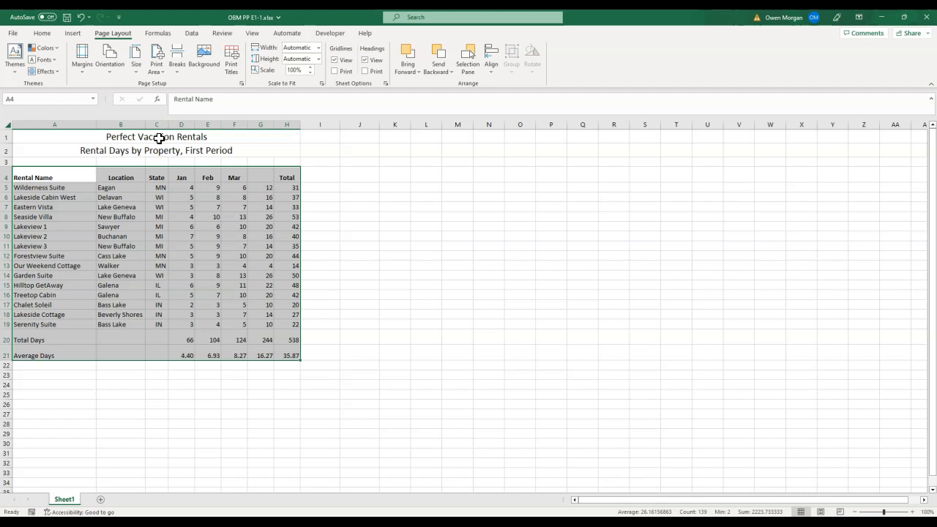
left_click(34, 34)
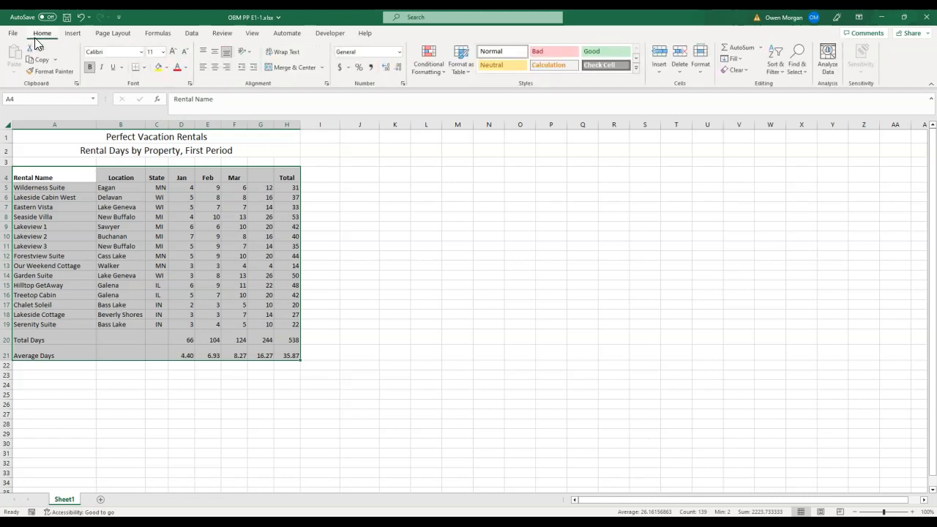
left_click(145, 67)
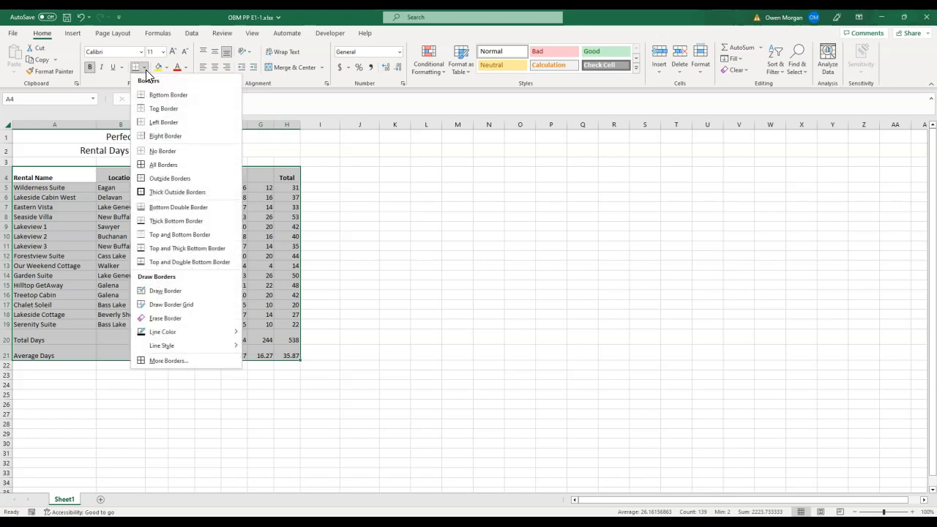
left_click(158, 166)
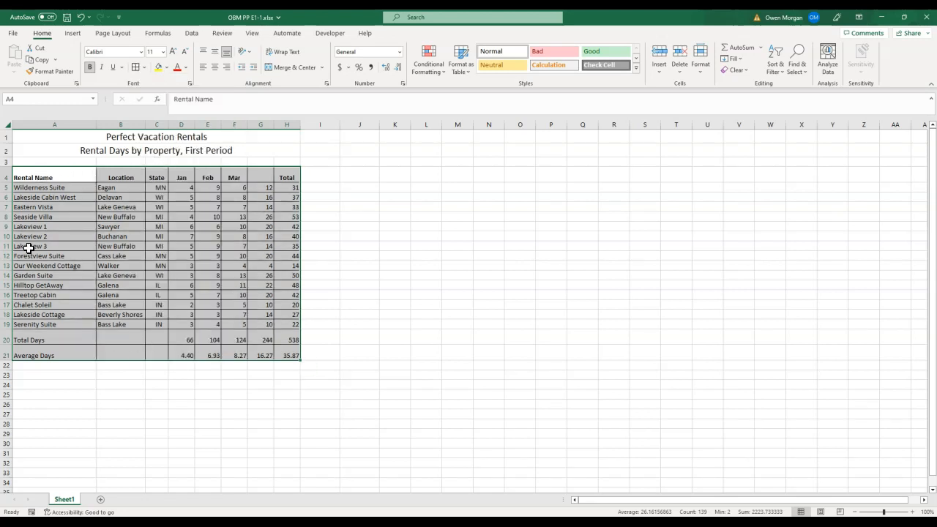
- Fill the heading row A4:H4 with Blue, Accent 1, Lighter 40%
left_click(250, 205)
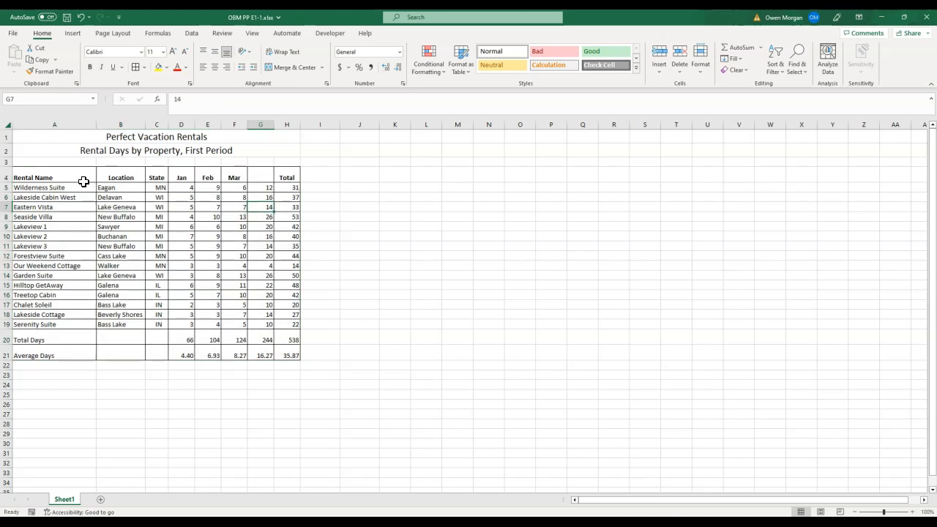
left_click(57, 170)
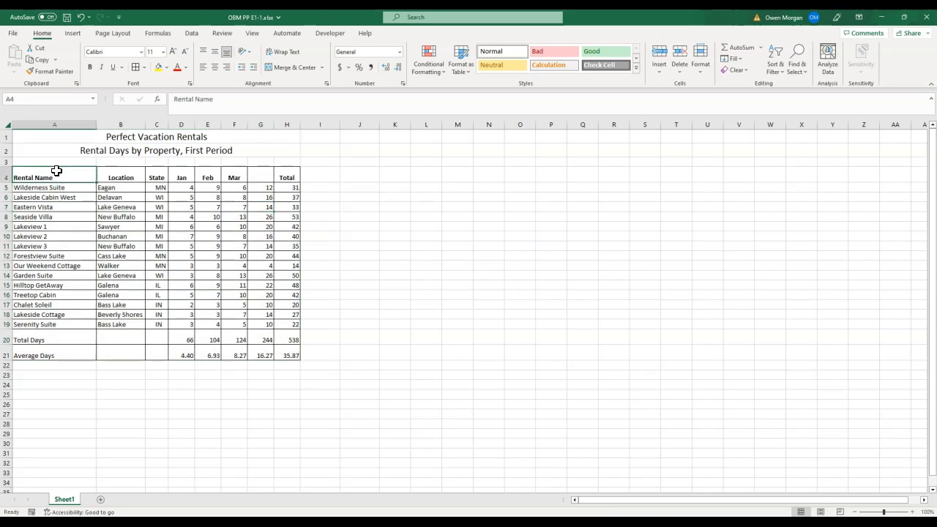
left_click_drag(56, 170, 278, 177)
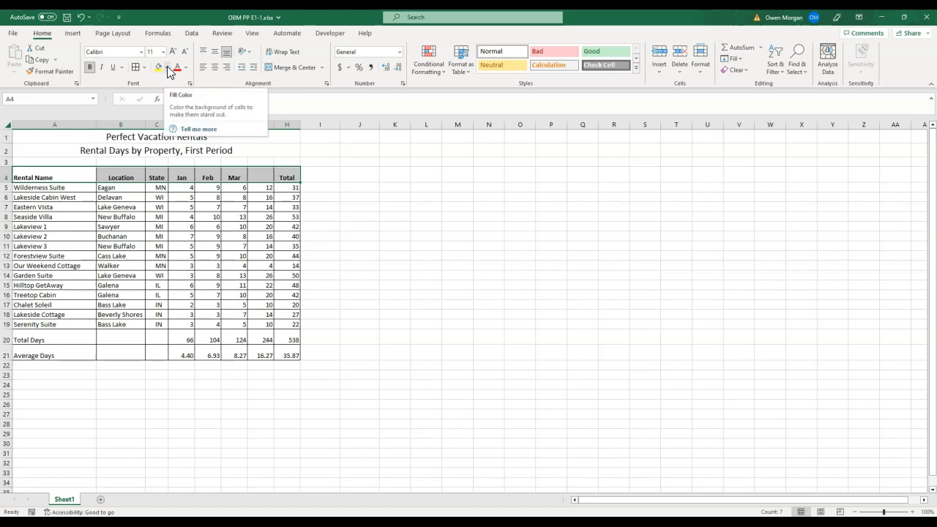
left_click(169, 67)
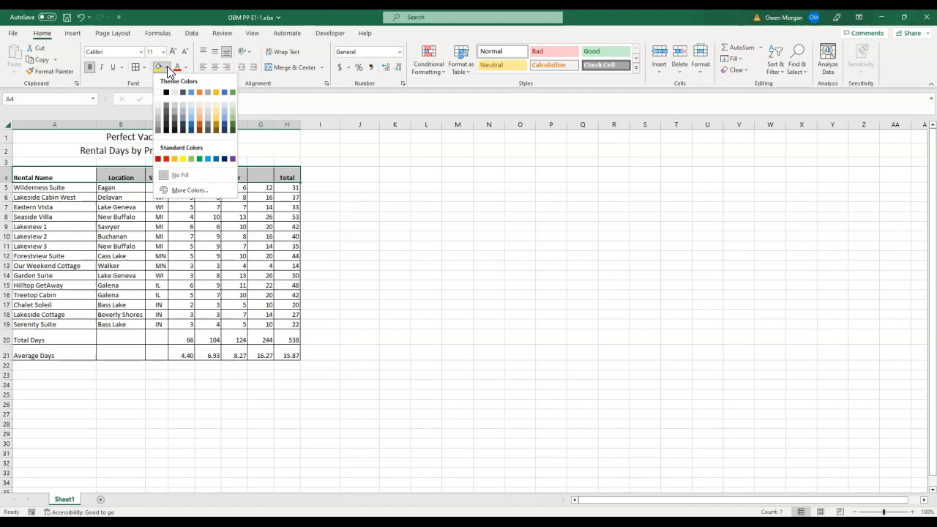
left_click(192, 119)
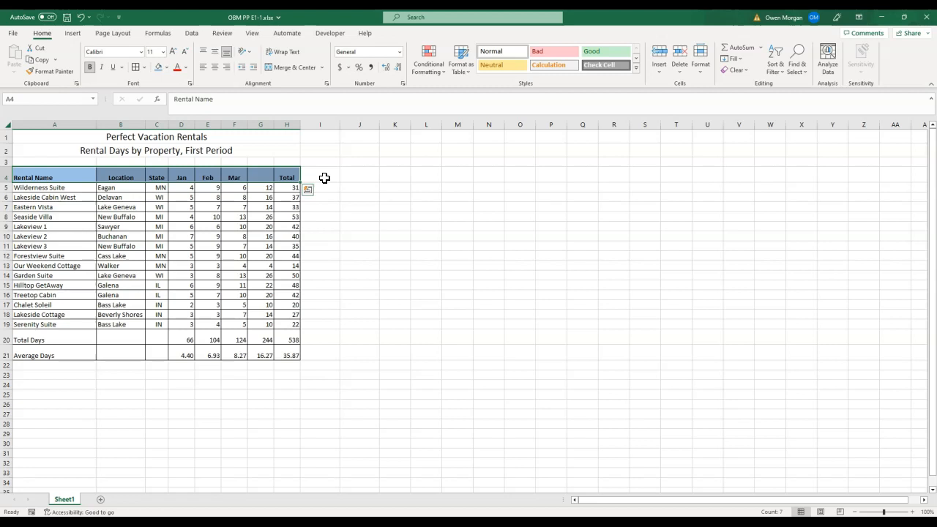
- Copy the heading row's formatting to the Total Days and Average Days rows, then right-align their labels
left_click(55, 176)
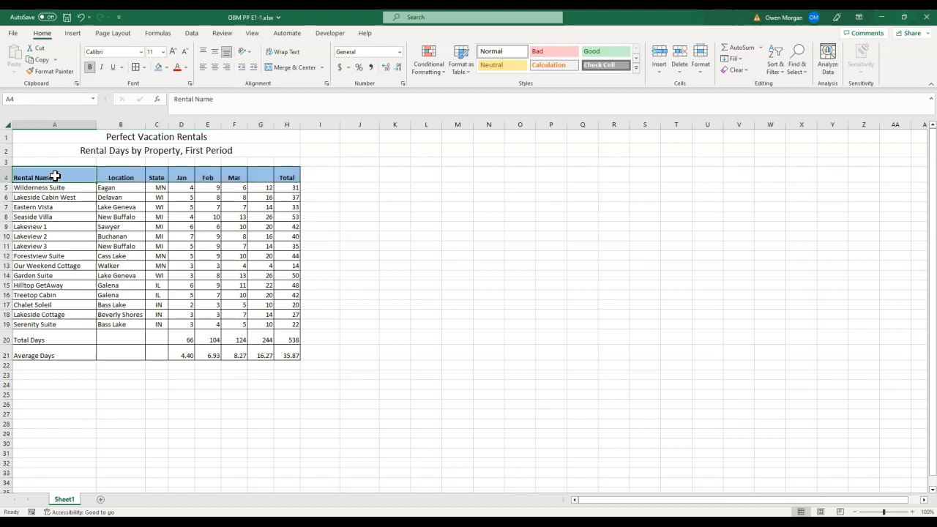
left_click(66, 70)
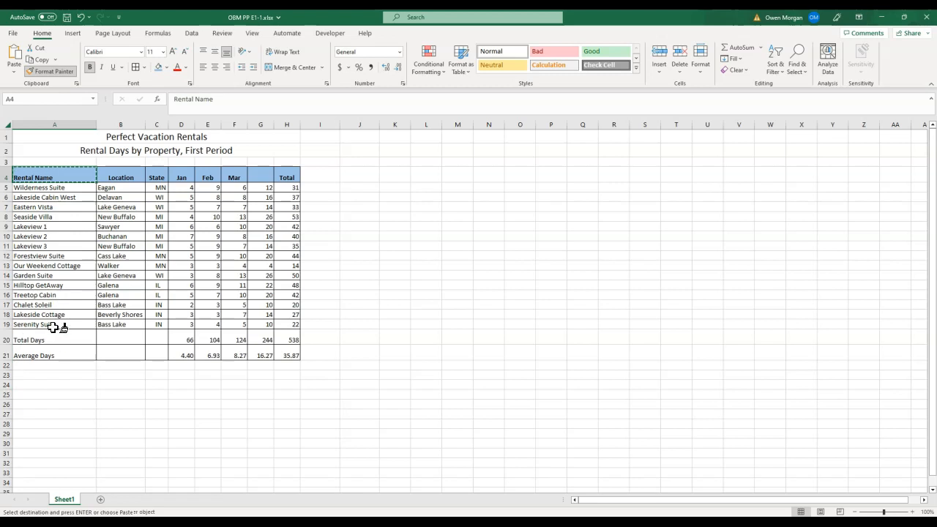
mouse_move(34, 336)
left_mouse_down()
mouse_move(259, 329)
mouse_move(281, 330)
mouse_move(286, 351)
left_mouse_up()
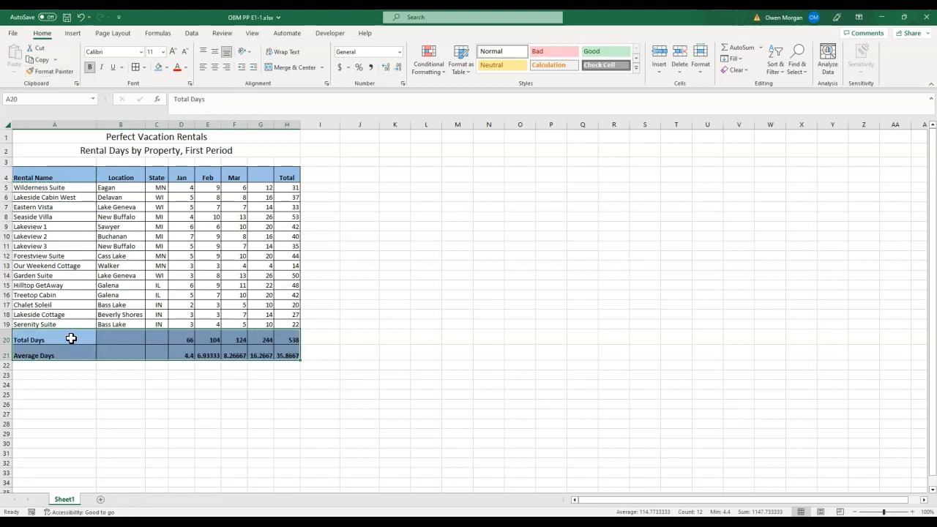
left_click_drag(65, 337, 72, 349)
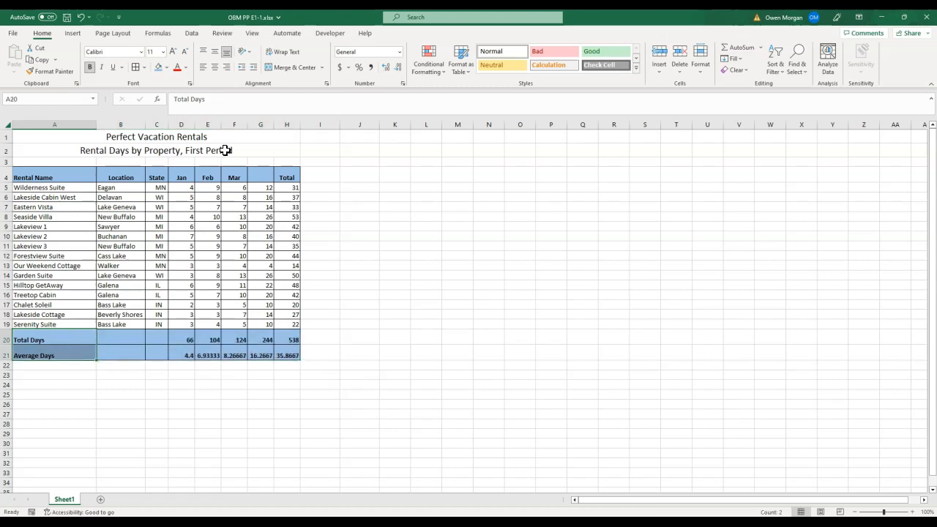
left_click(229, 66)
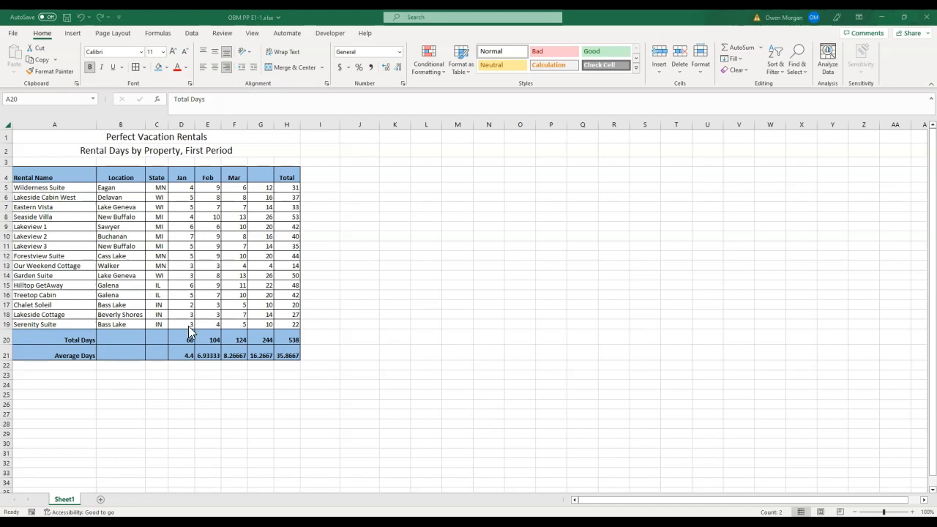
- Reduce the Average Days values in D21:H21 to zero decimal places
left_click(181, 354)
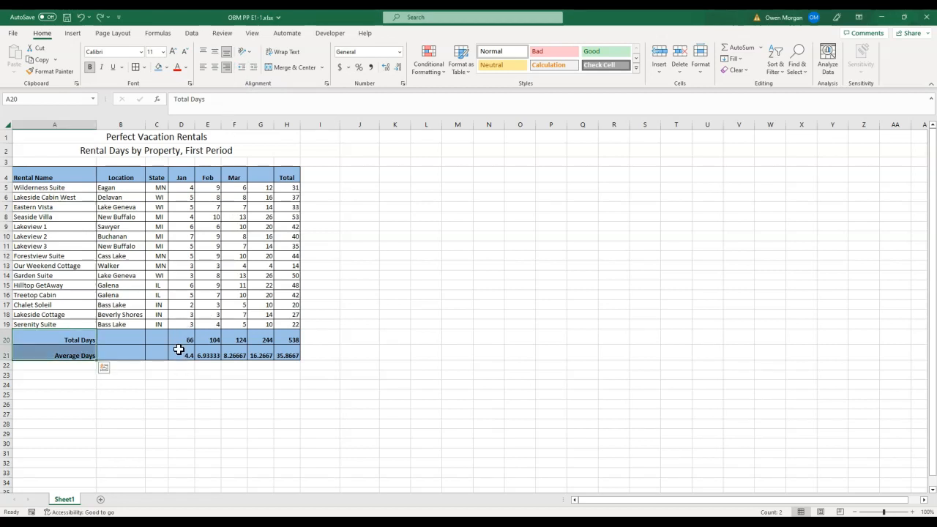
left_click_drag(182, 353, 291, 355)
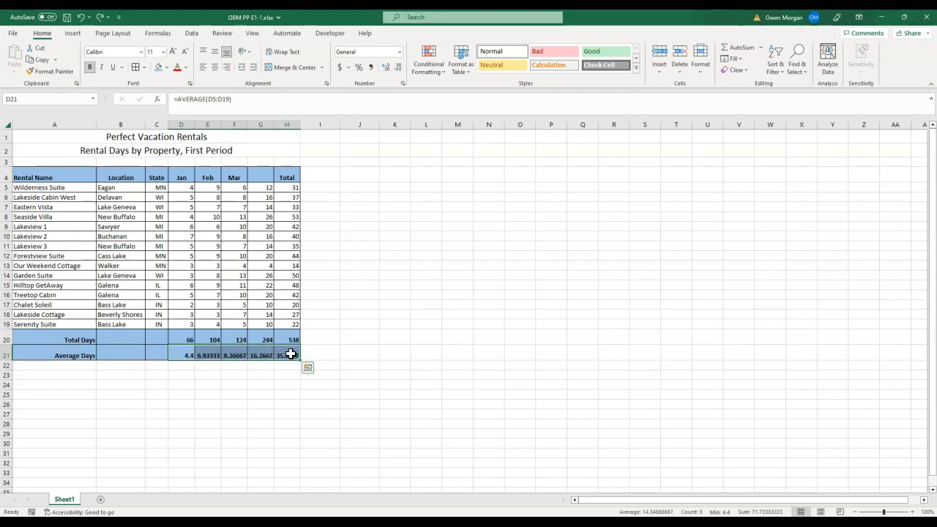
left_click(398, 65)
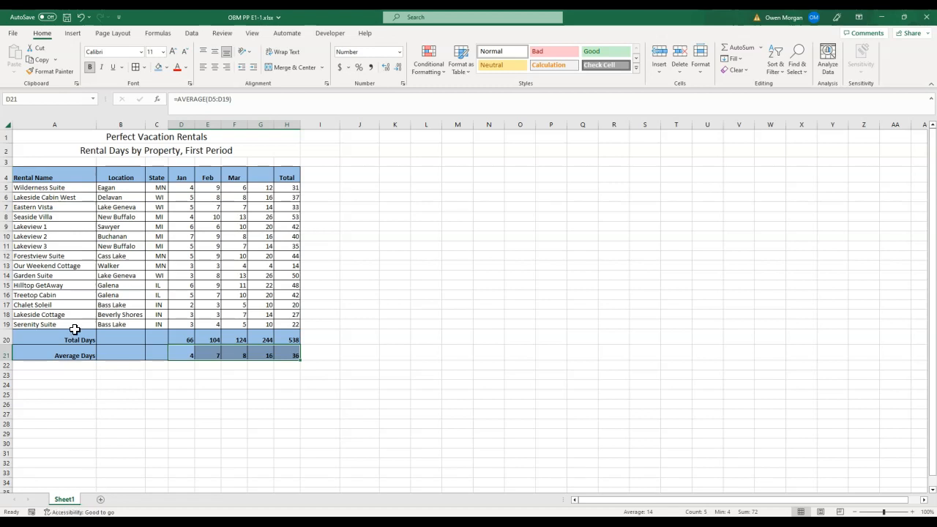
- Rename the worksheet as Rental Days
double_click(64, 499)
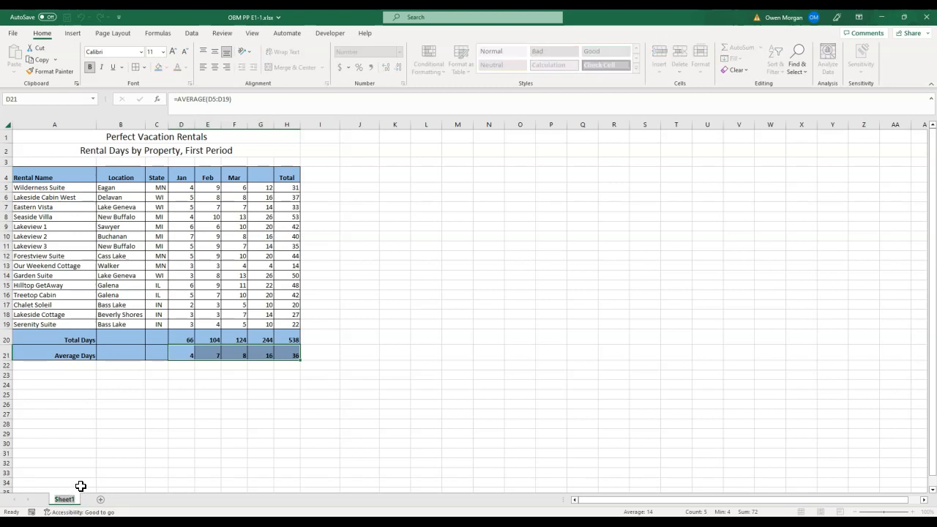
type("Rental Days")
key("Return")
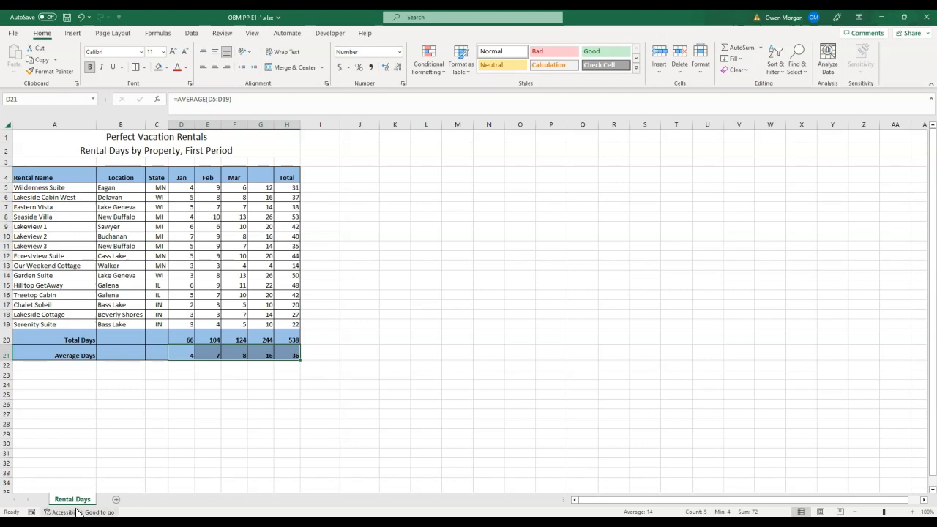
- Set the Rental Days sheet tab color to blue
right_click(82, 500)
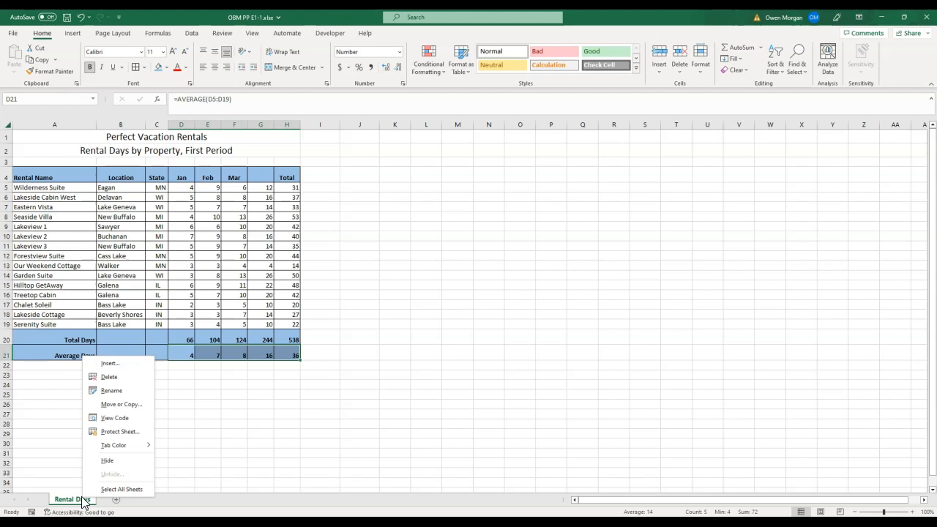
mouse_move(117, 445)
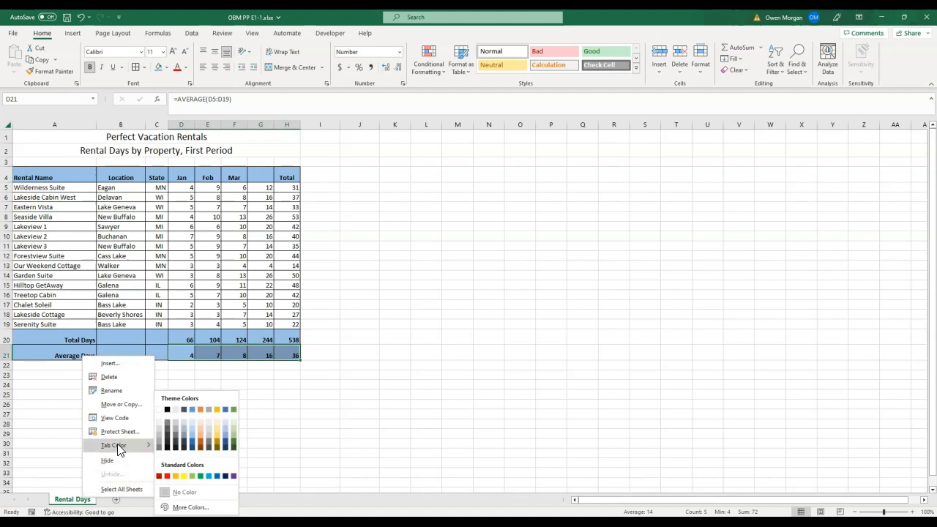
left_click(191, 409)
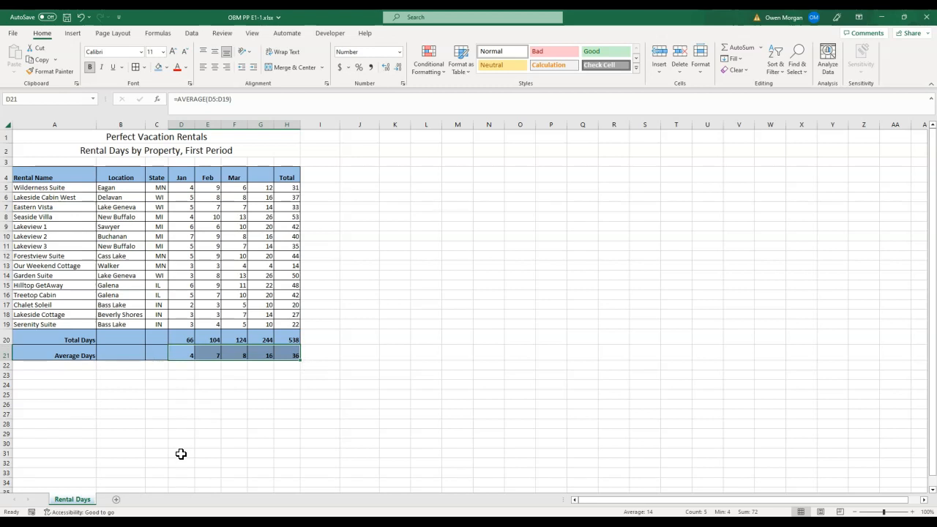
- Create a copy of the Rental Days sheet placed at the end of the workbook
right_click(66, 501)
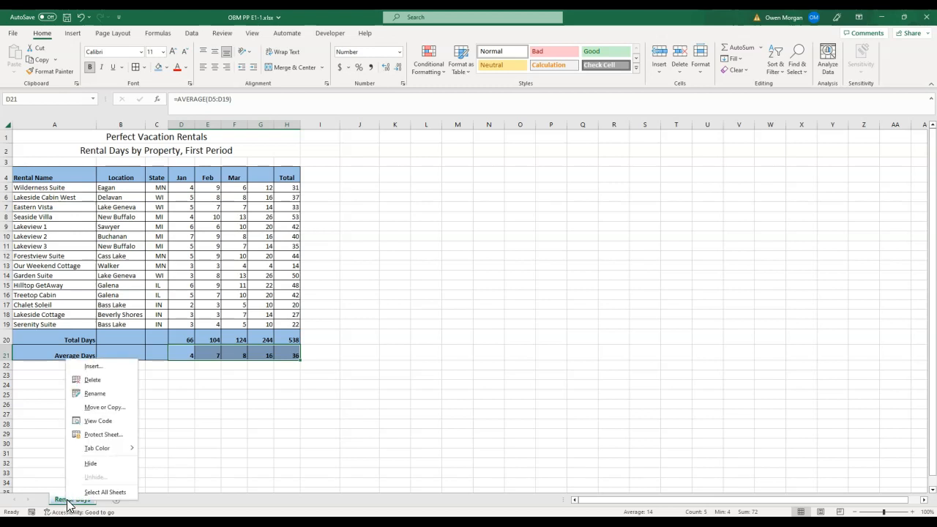
left_click(122, 412)
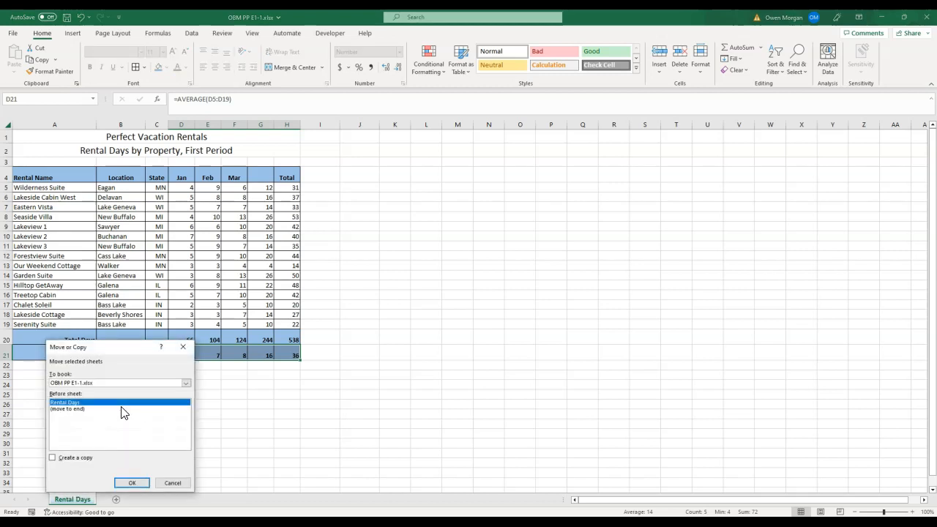
left_click(80, 409)
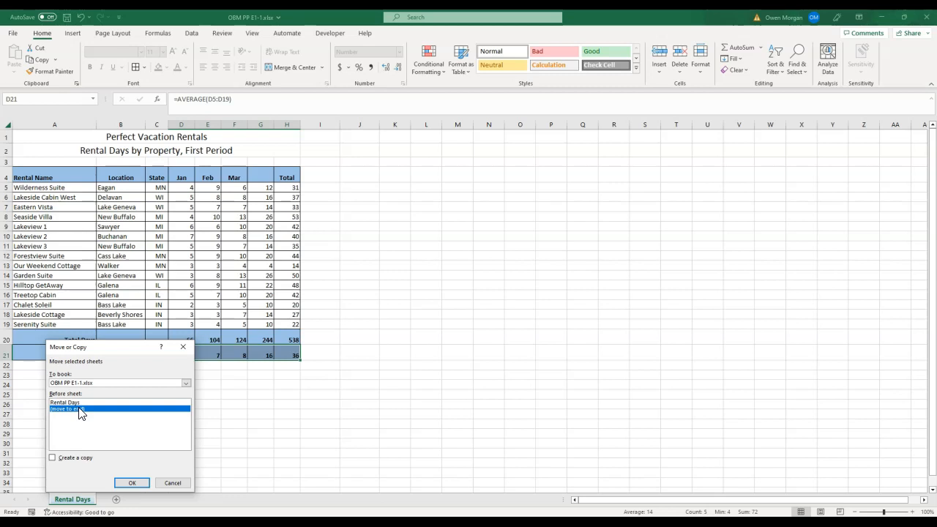
left_click(53, 458)
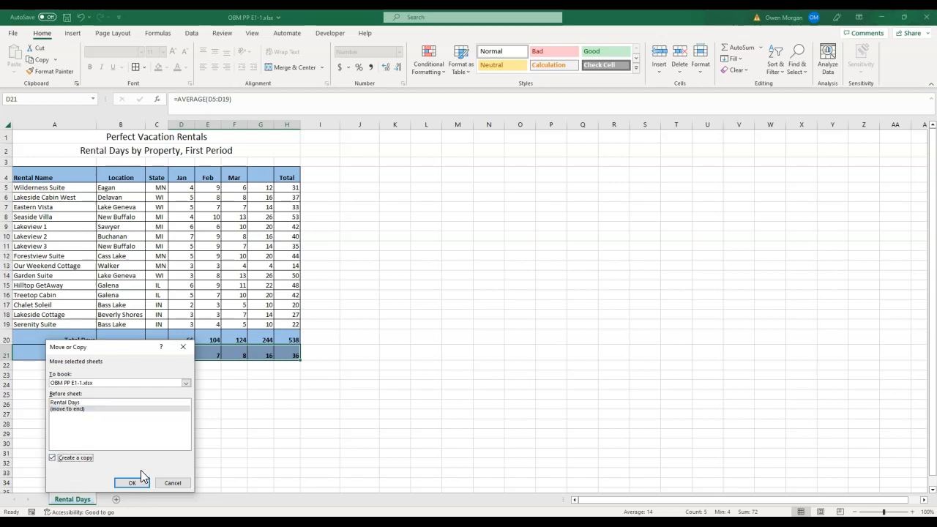
left_click(135, 483)
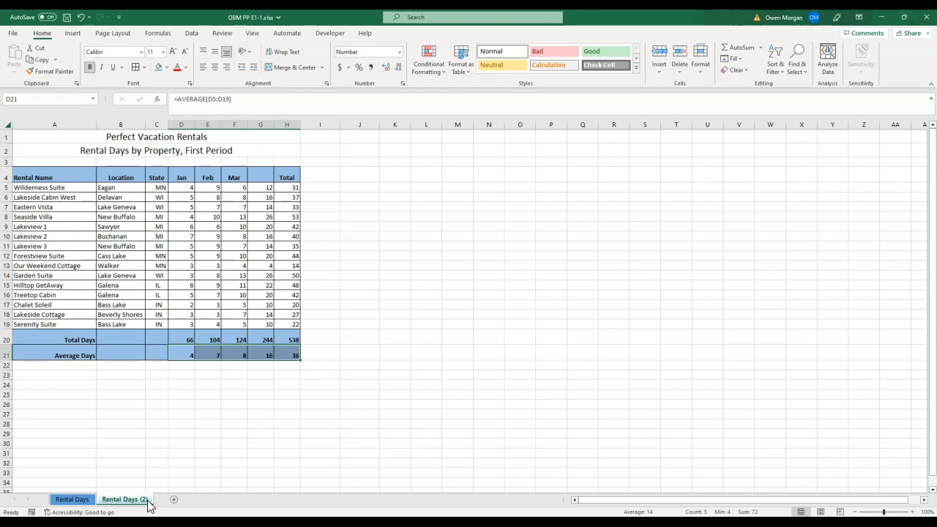
- Rename the copied sheet as Next Period
left_click(80, 500)
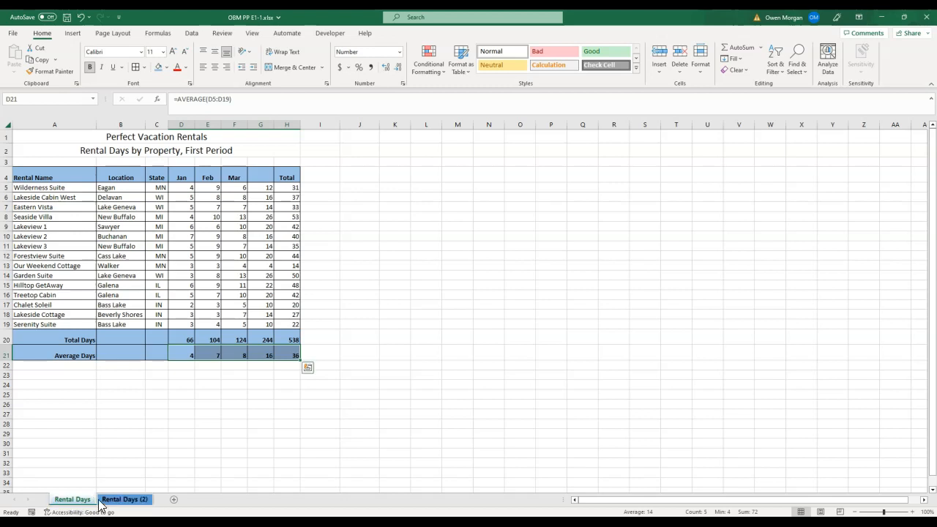
left_click(135, 503)
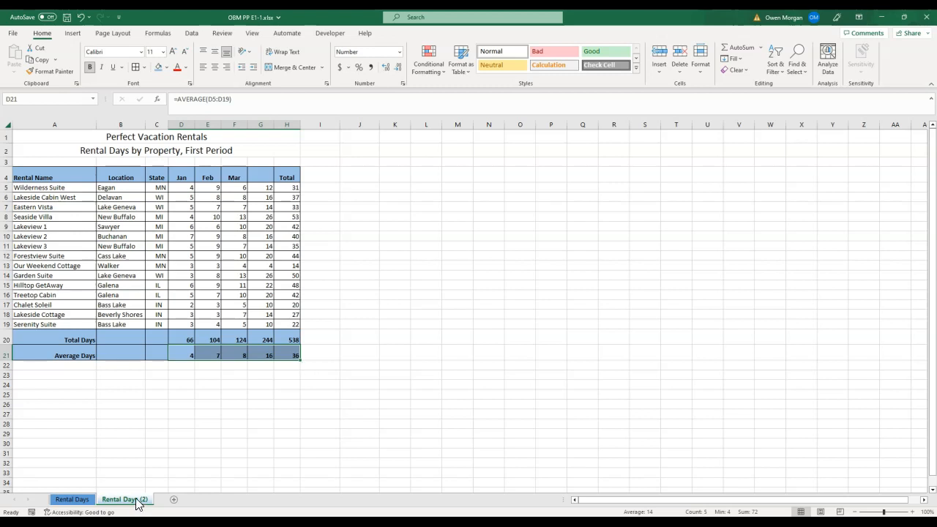
right_click(137, 504)
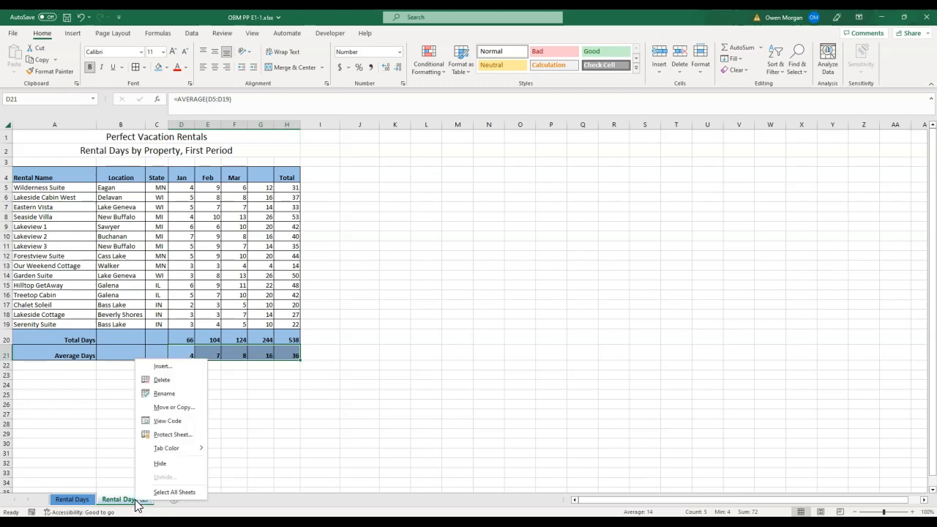
left_click(176, 394)
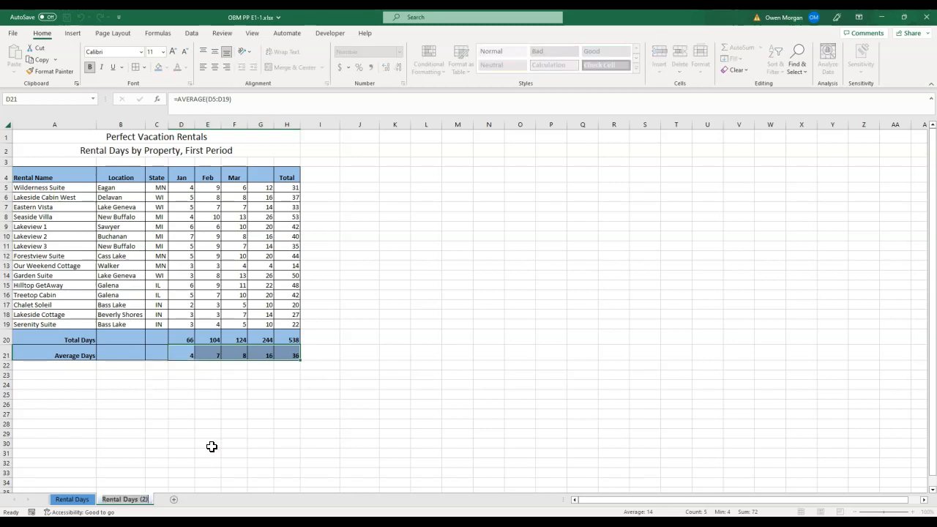
type("Next P")
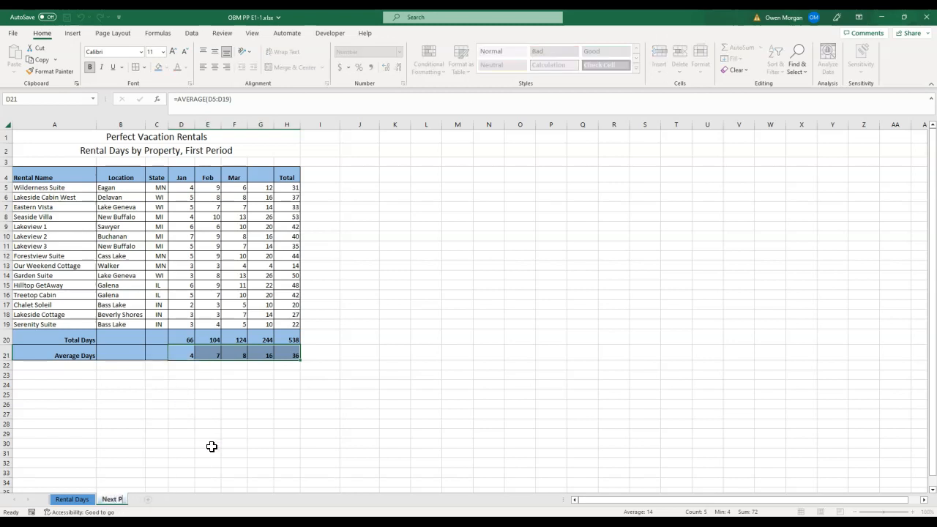
type("eriod")
key("Return")
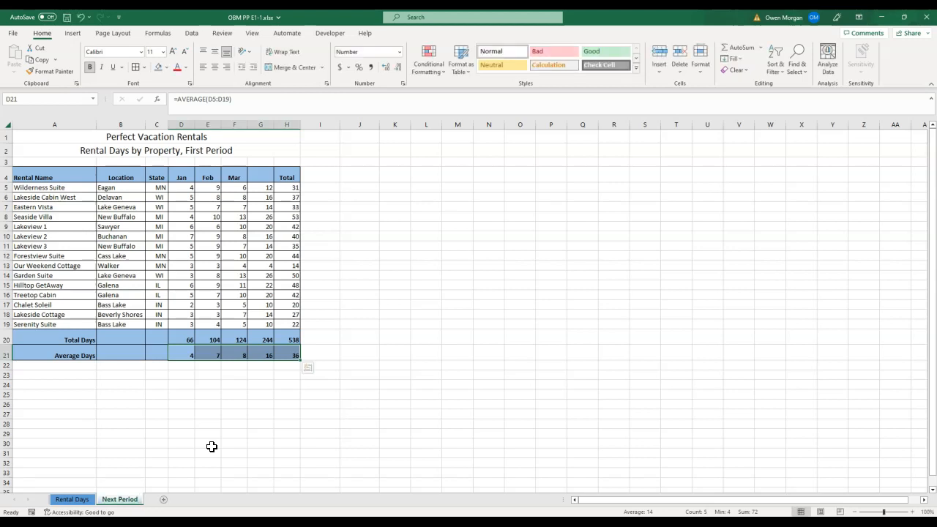
- Apply a gold theme tab color to the Next Period sheet
right_click(132, 502)
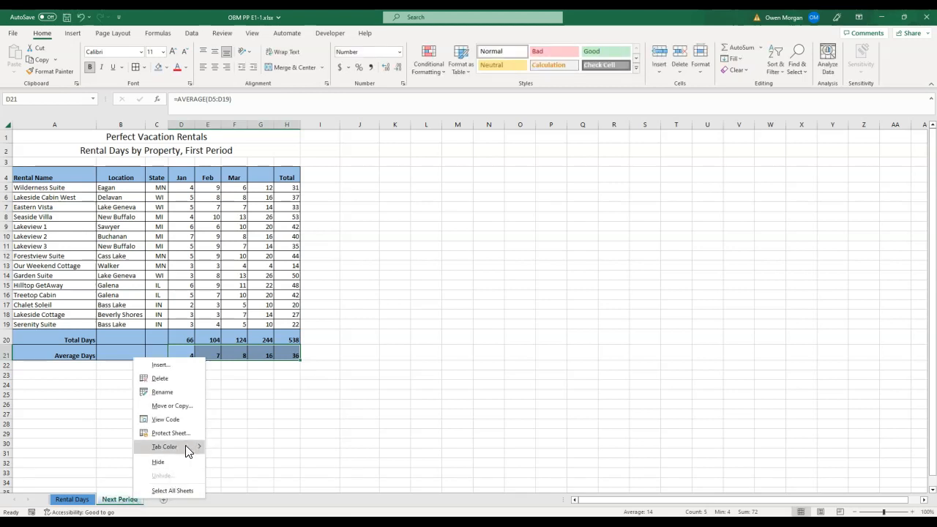
mouse_move(185, 444)
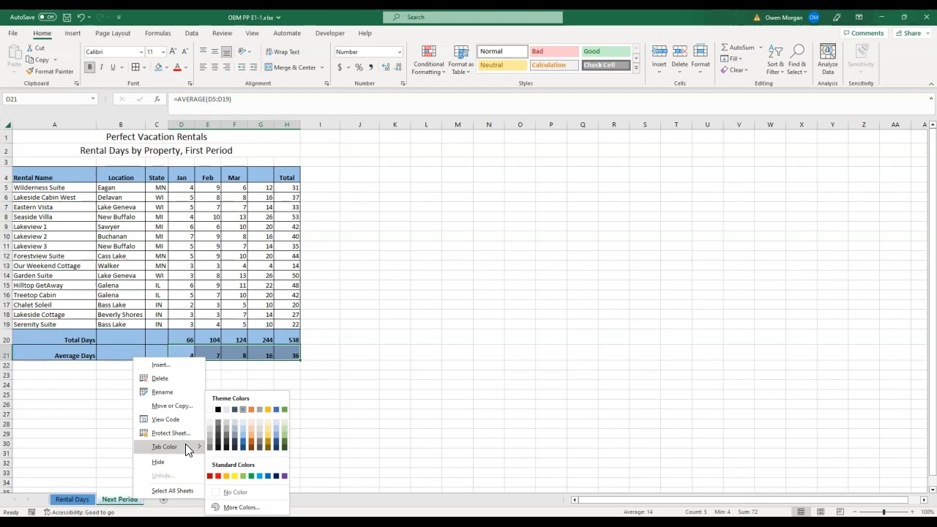
left_click(270, 437)
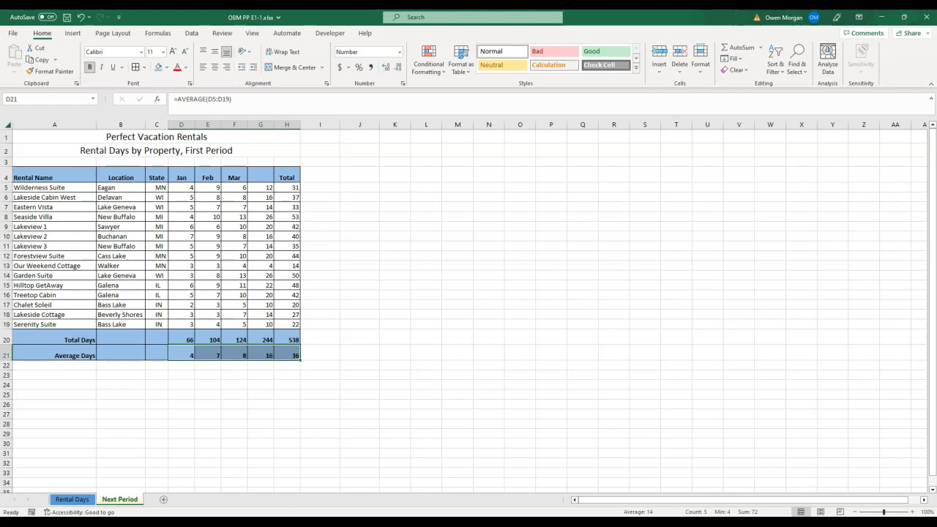
left_click(372, 442)
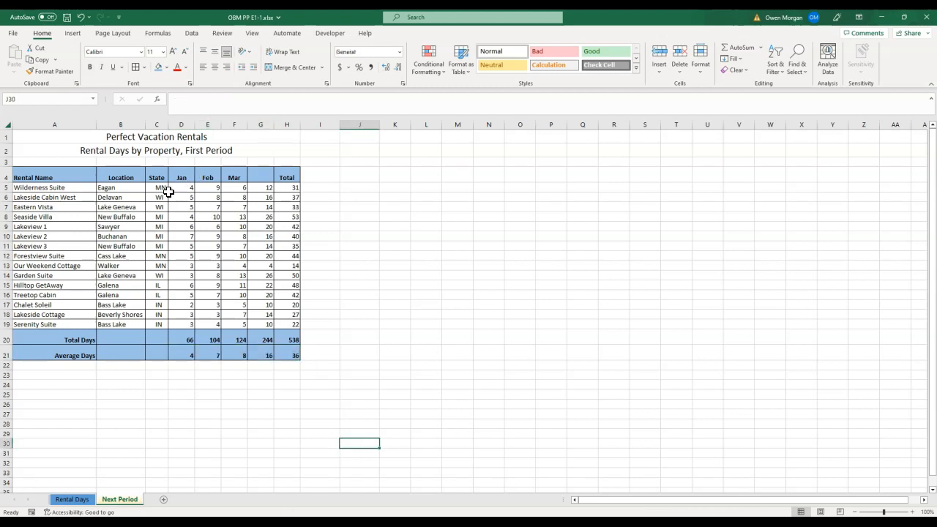
- Clear the monthly rental data in D5:G19 on the Next Period sheet
left_click_drag(184, 188, 259, 327)
key("Delete")
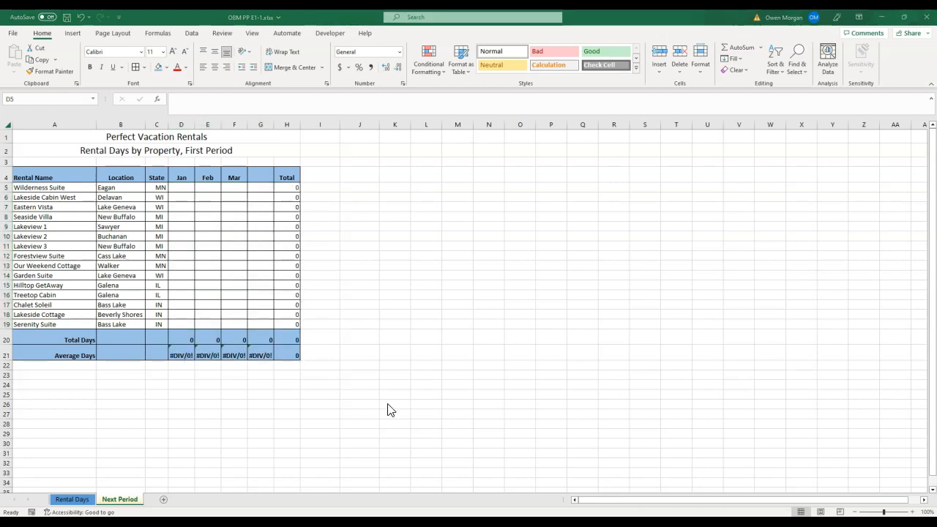
left_click(182, 351)
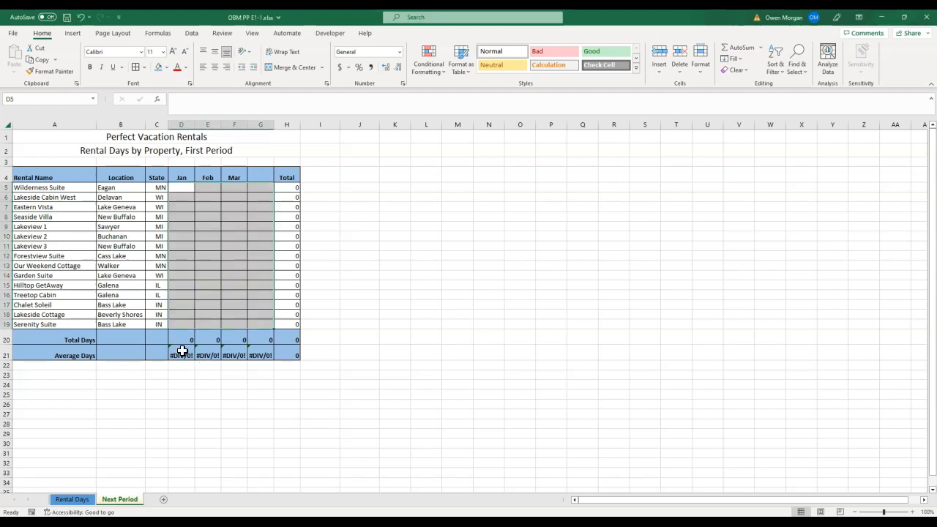
left_click(180, 355)
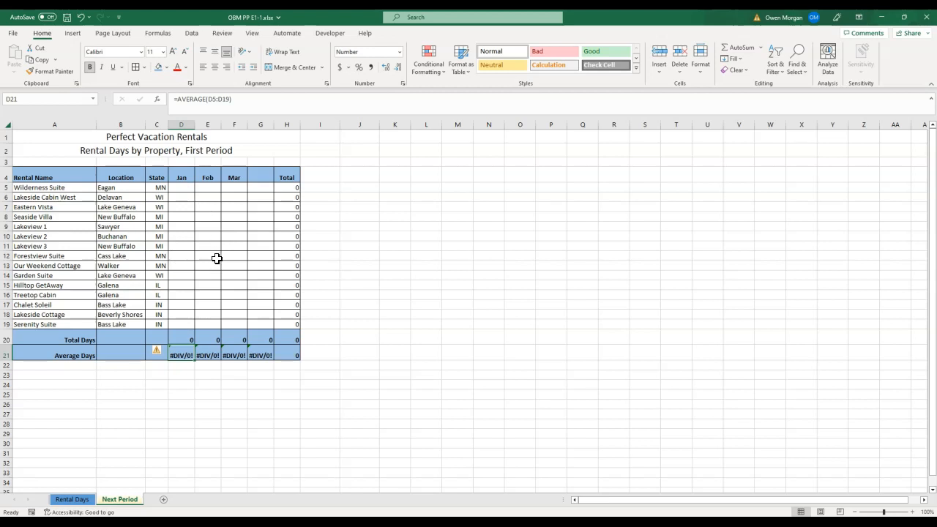
- Fill the heading row A4:H4 on the Next Period sheet with a gold theme color
left_click(45, 175)
left_click_drag(24, 177, 289, 180)
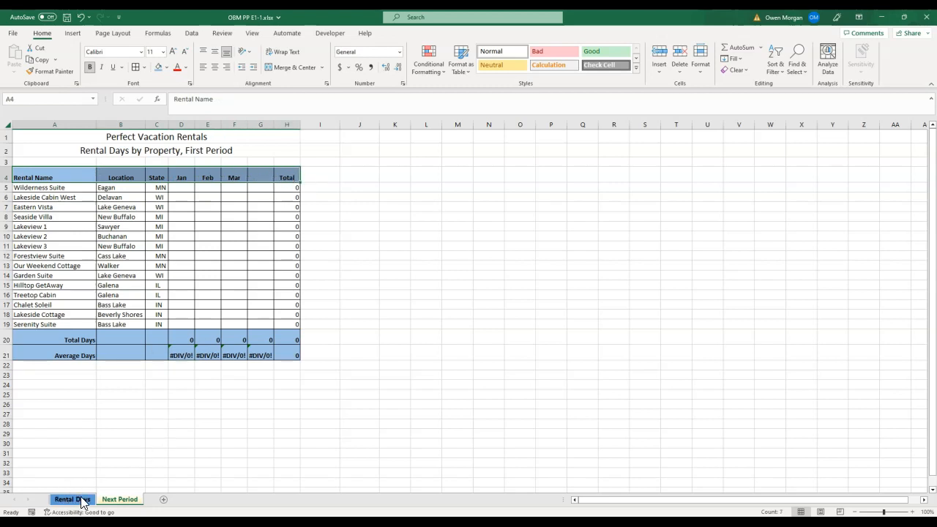
left_click(167, 67)
left_click(215, 116)
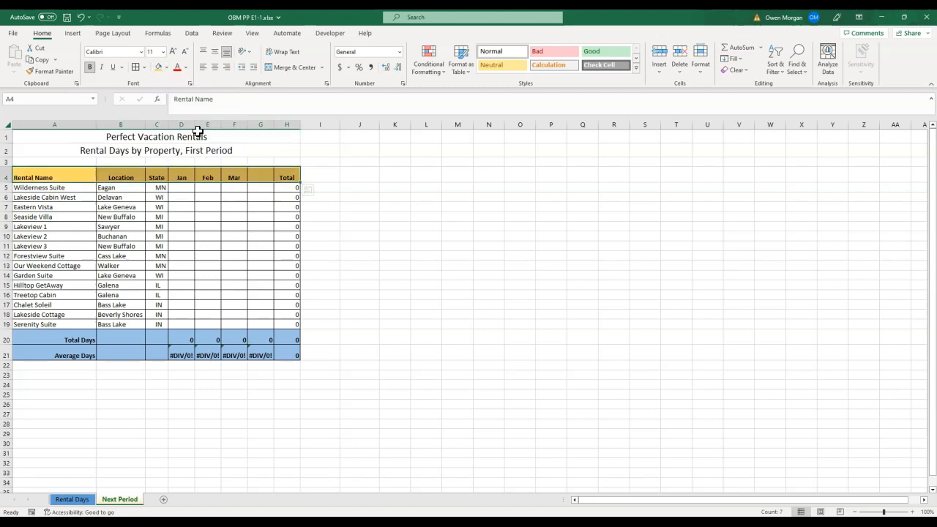
- Apply the same gold fill to the Total Days and Average Days rows A20:H21
left_click_drag(69, 338, 284, 349)
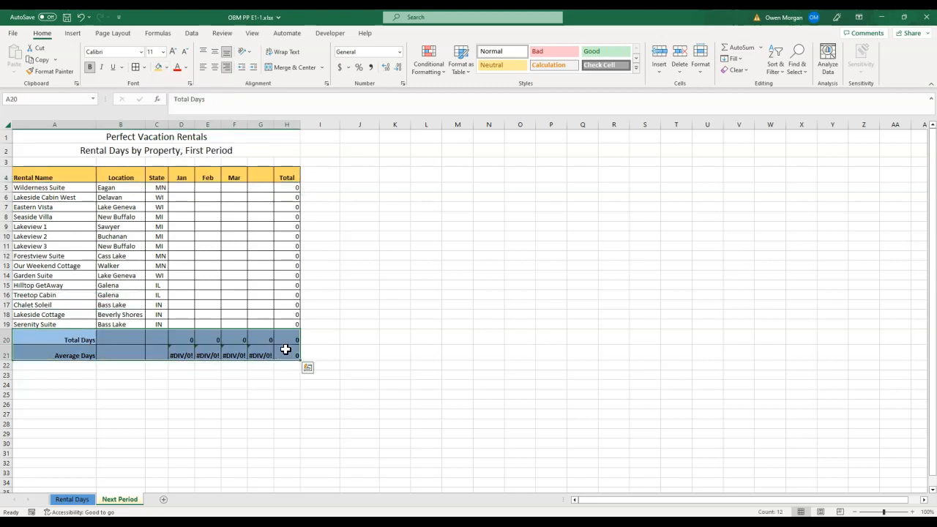
left_click(159, 69)
left_click(456, 422)
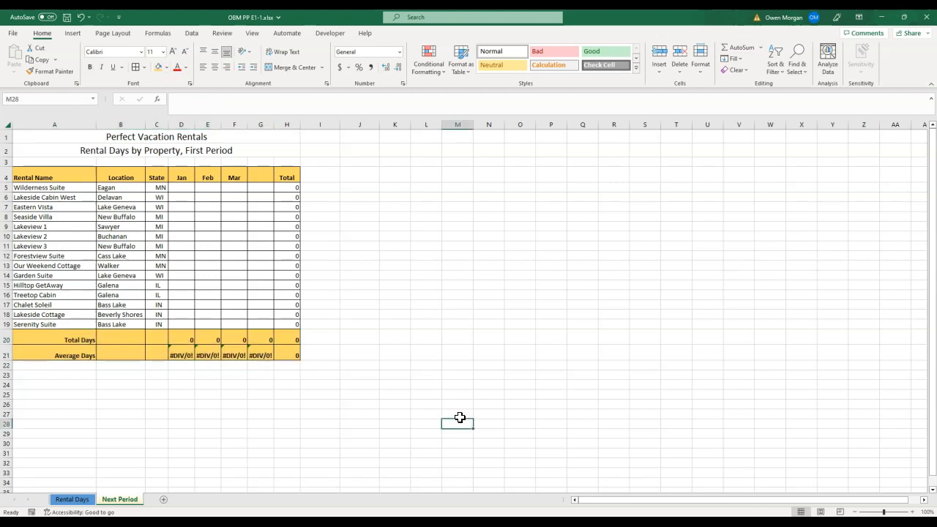